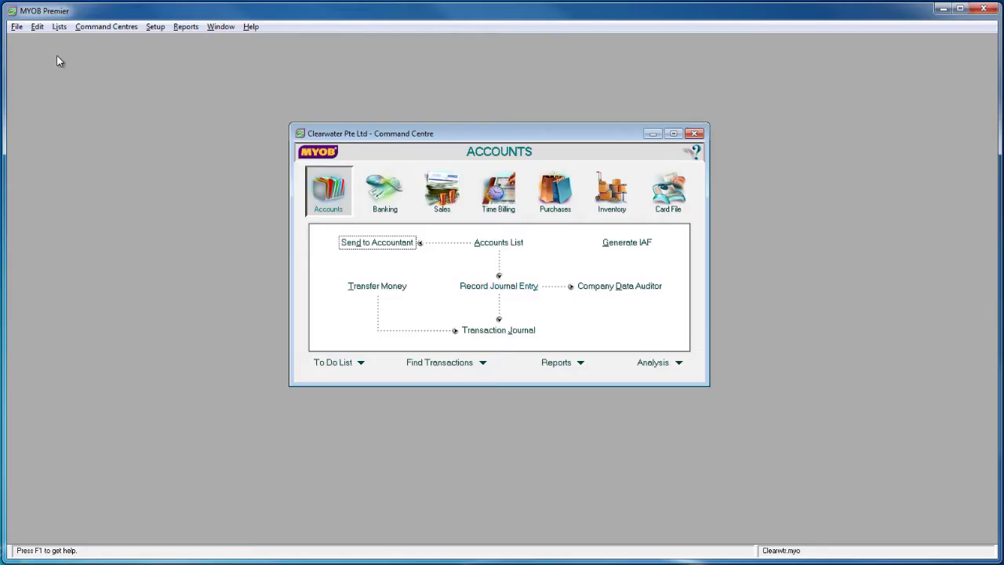
Step: Start a Customer Cards export, keeping tab-delimited format and header record, to reach field matching
left_click(16, 26)
mouse_move(119, 261)
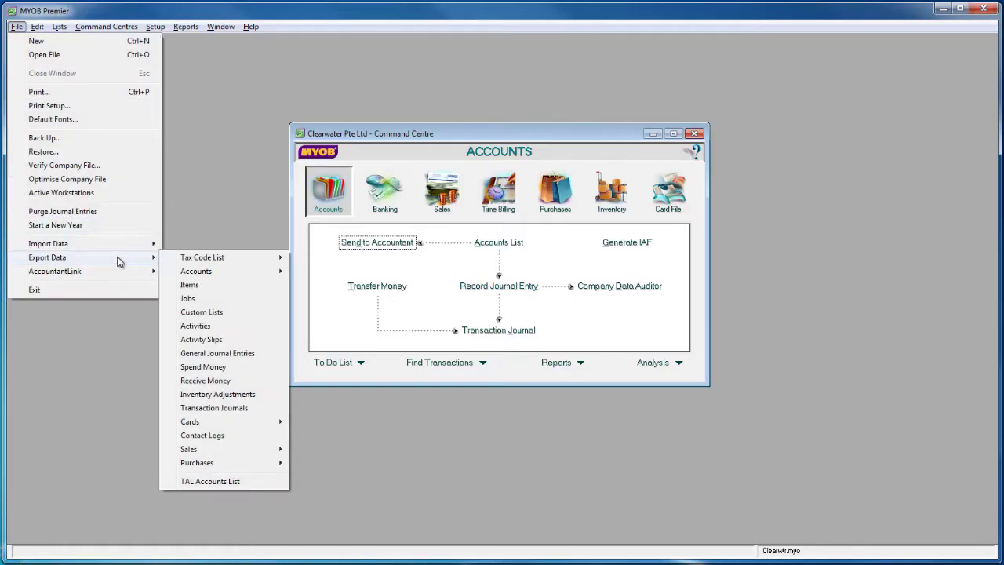
mouse_move(239, 423)
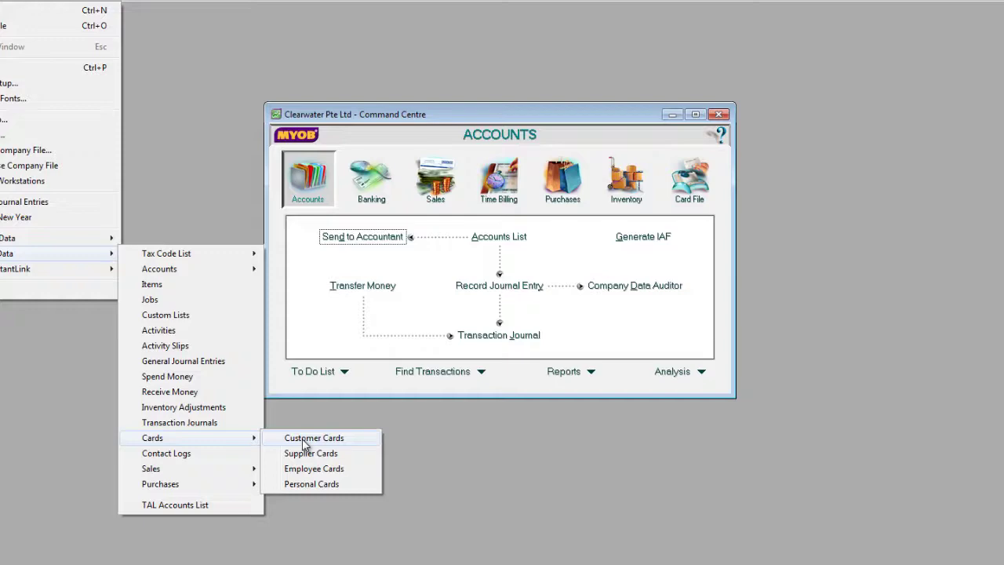
left_click(303, 444)
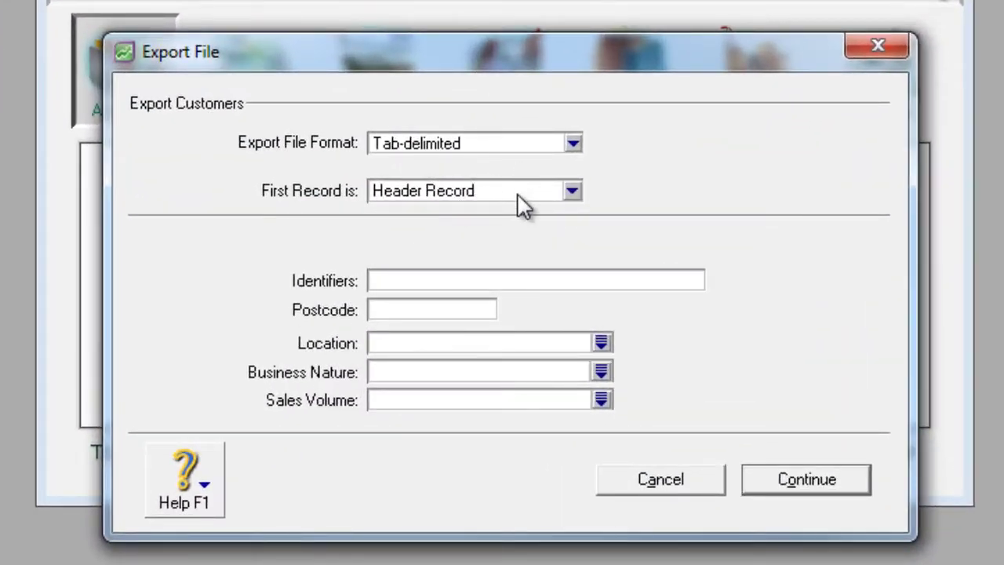
left_click(773, 482)
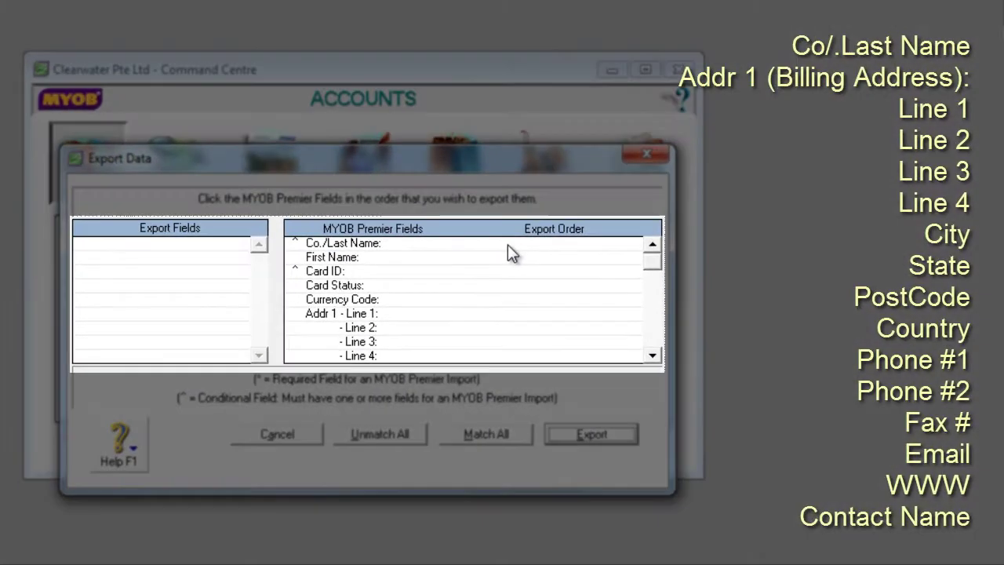
Step: Match Co./Last Name, Addr 1 Lines 1–4, Postcode and Country as the first export fields
left_click(704, 183)
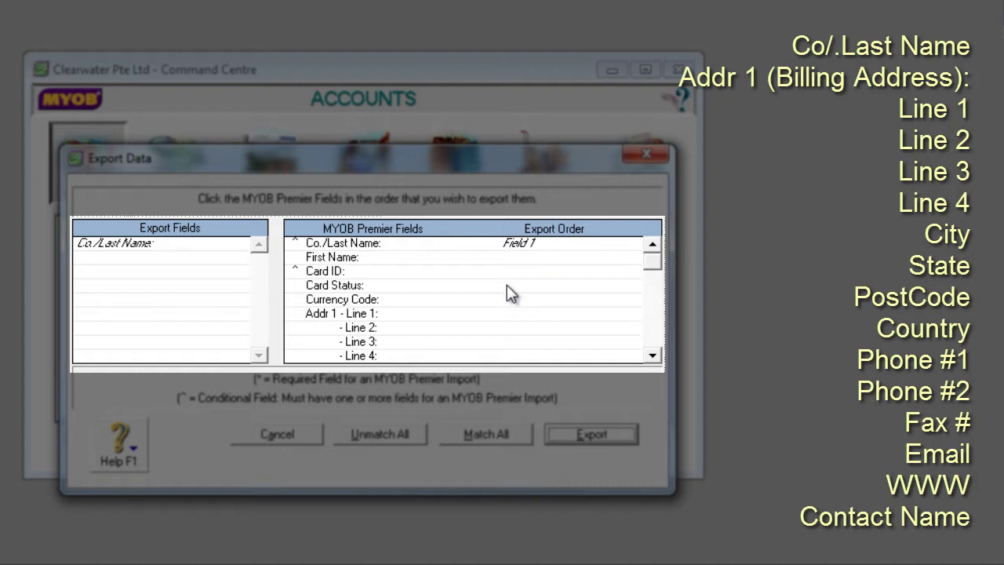
left_click(507, 314)
left_click(507, 328)
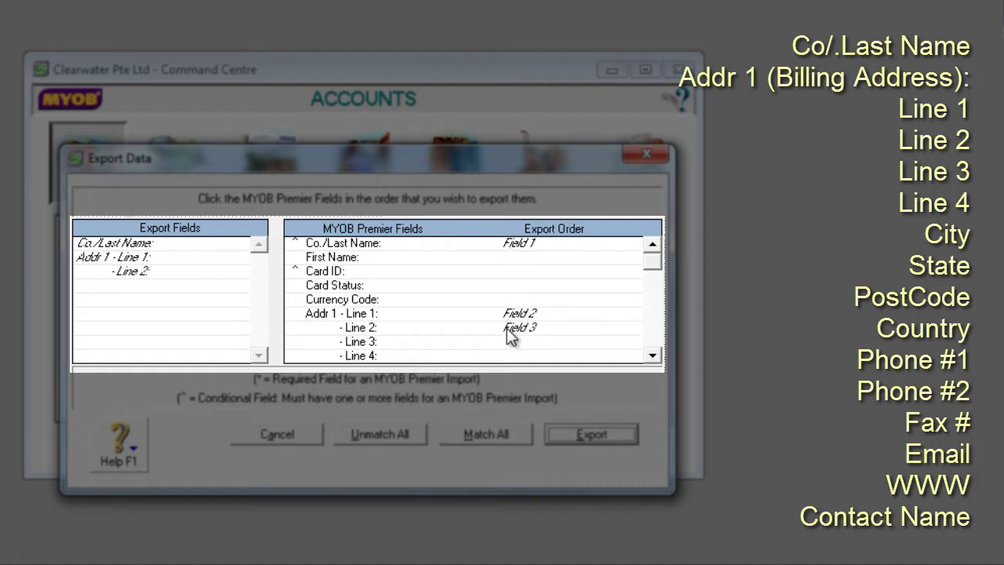
left_click(508, 342)
left_click(510, 355)
scroll(593, 308, "down", 3)
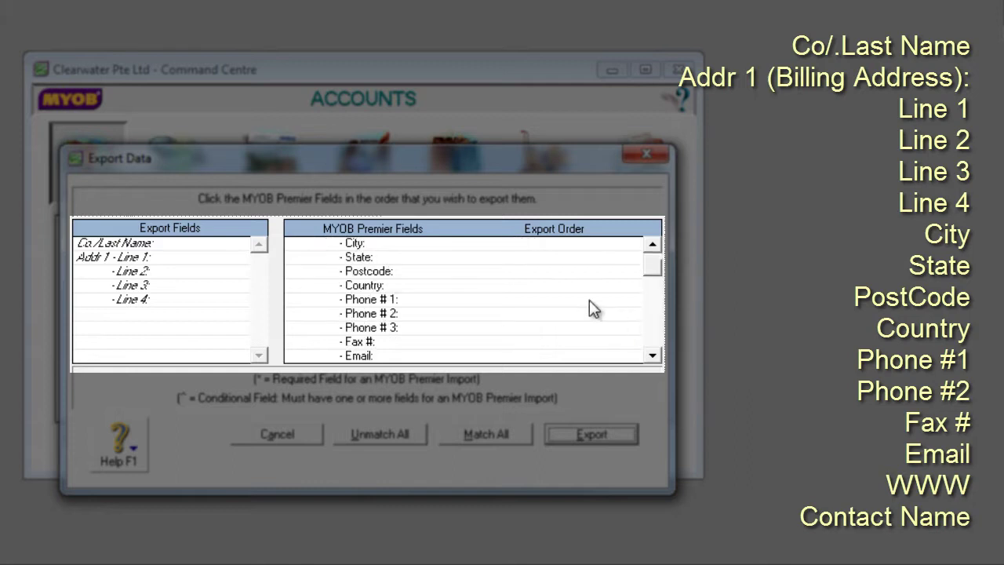
left_click(526, 272)
left_click(526, 287)
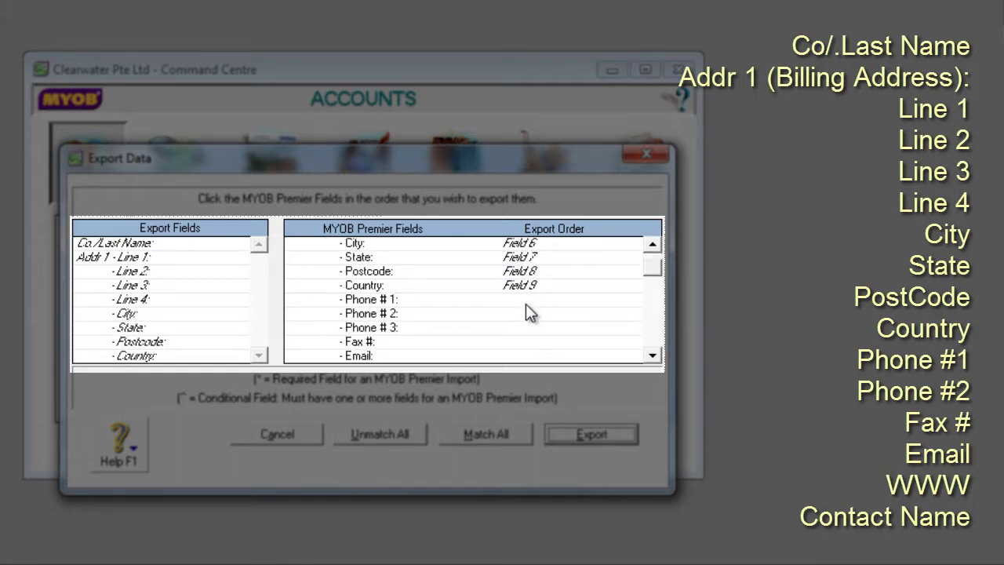
Step: Add Phone #1, Phone #2, Fax #, Email, WWW and Contact Name, then export as CUST
left_click(526, 302)
left_click(527, 315)
left_click(527, 343)
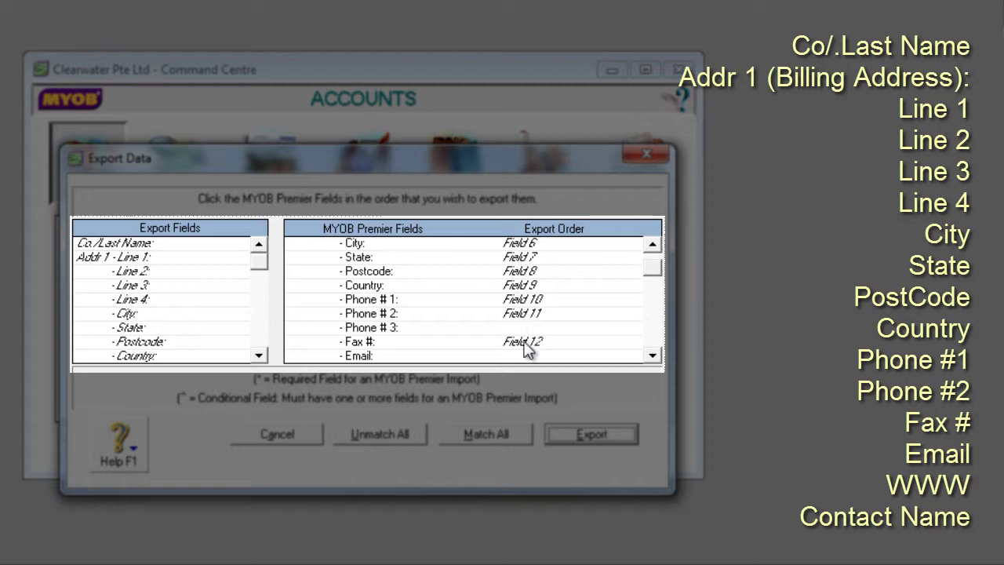
left_click(527, 357)
left_click(653, 324)
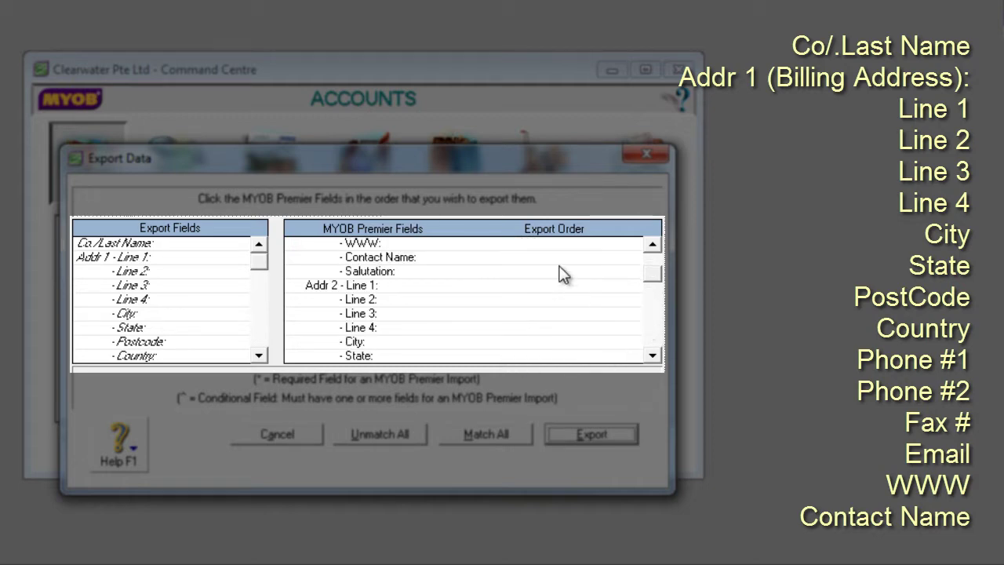
left_click(543, 246)
left_click(543, 258)
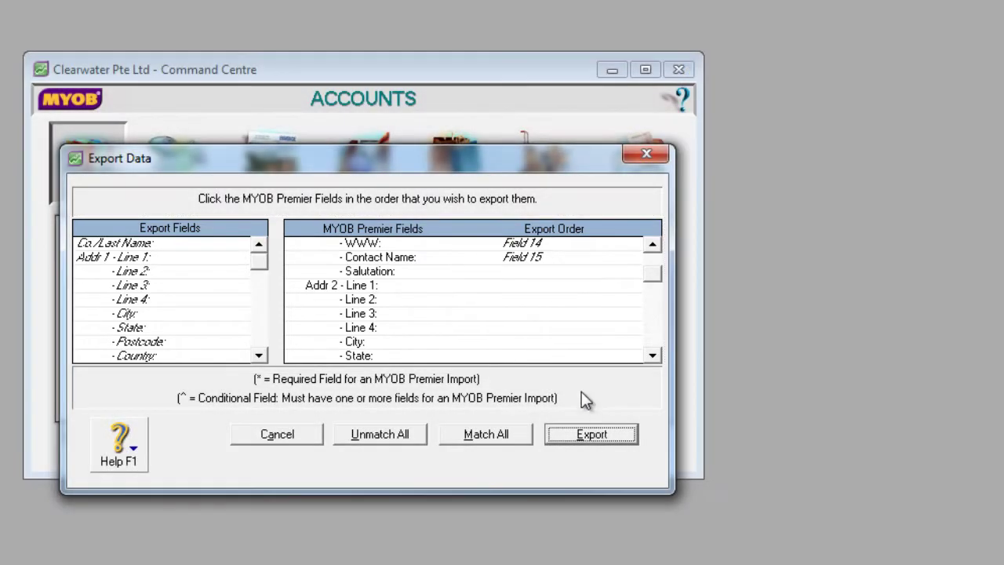
left_click(592, 433)
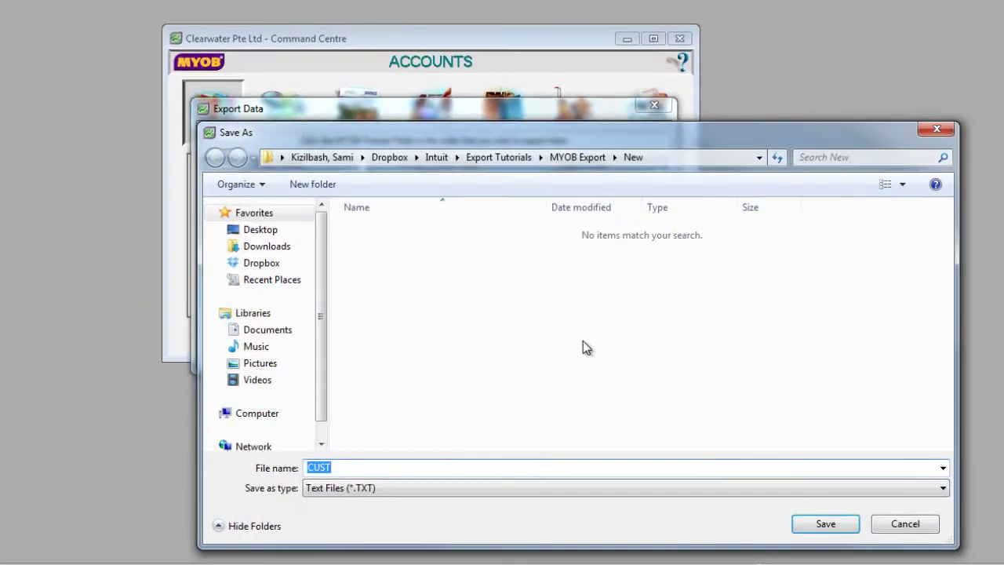
left_click(818, 525)
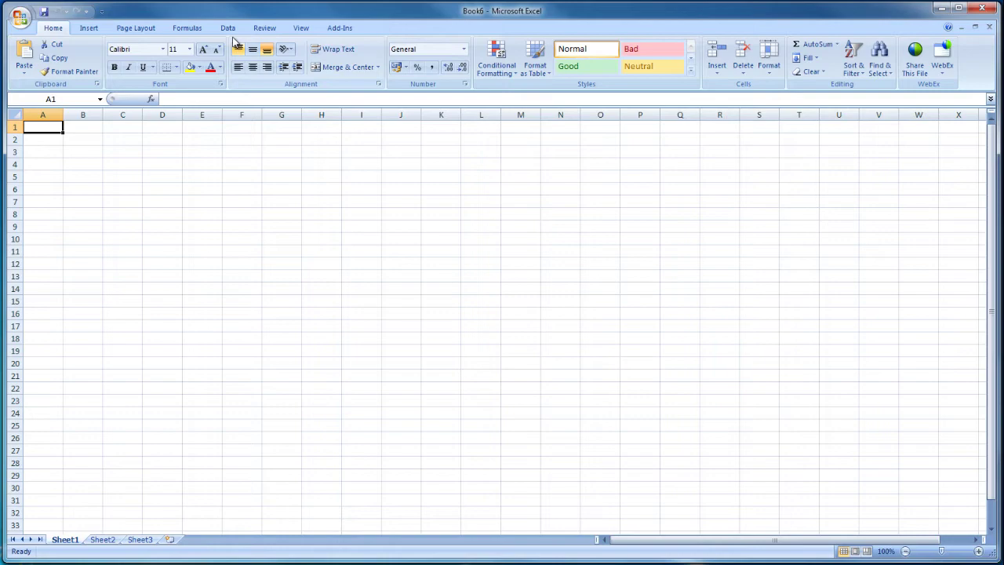
Step: Import the CUST text file into Book6 at A1 as tab-delimited, General-format columns
left_click(229, 29)
left_click(77, 58)
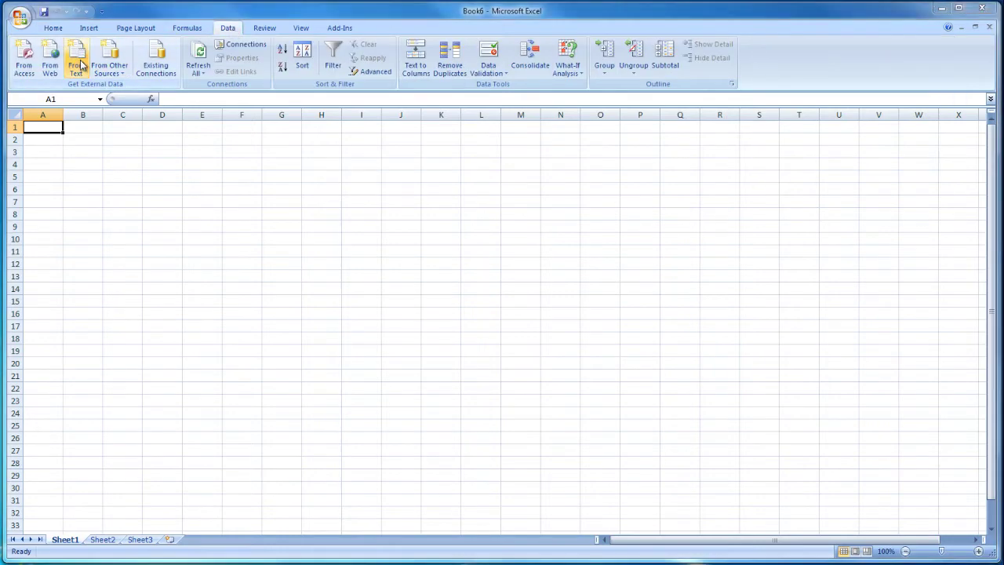
left_click(145, 87)
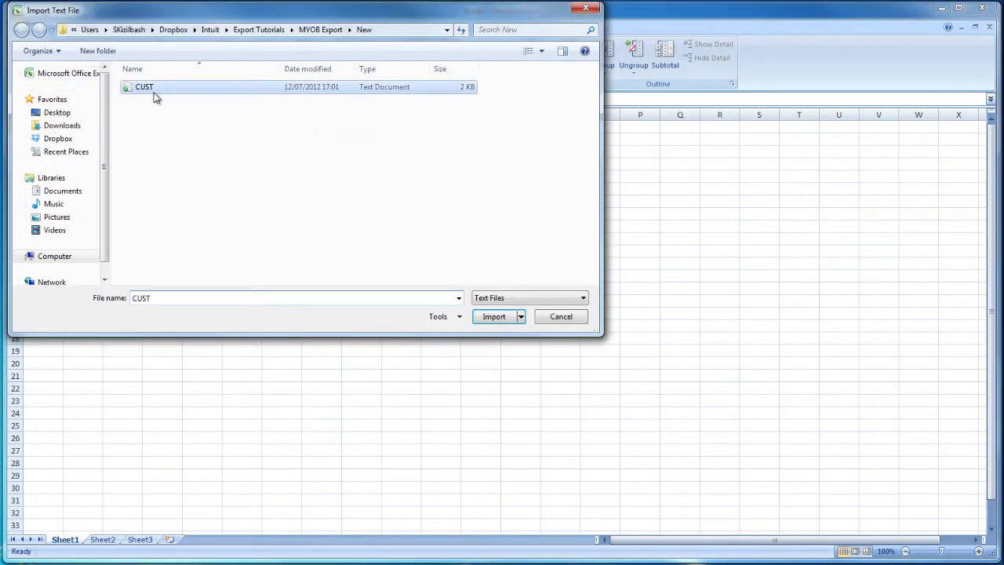
left_click(494, 316)
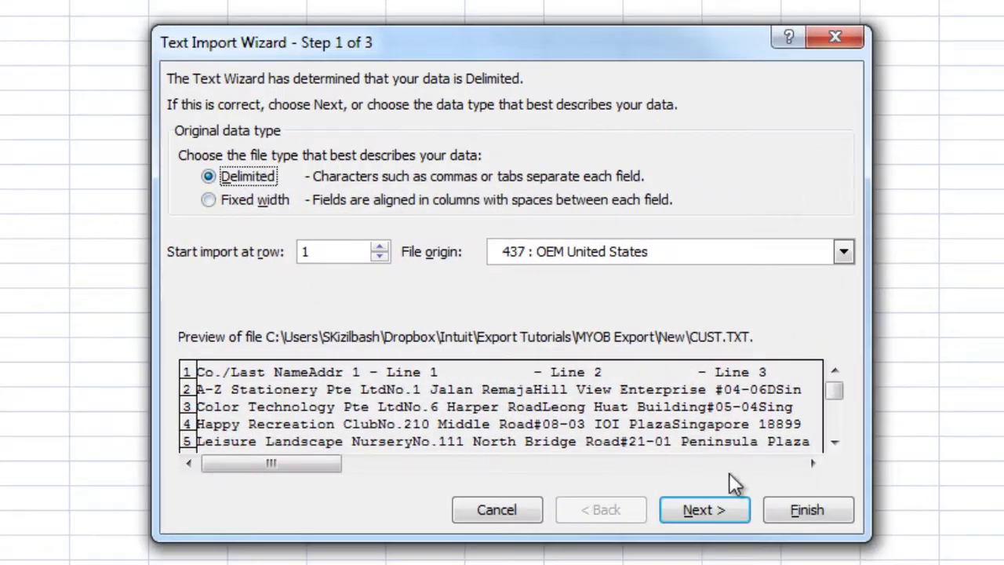
left_click(703, 509)
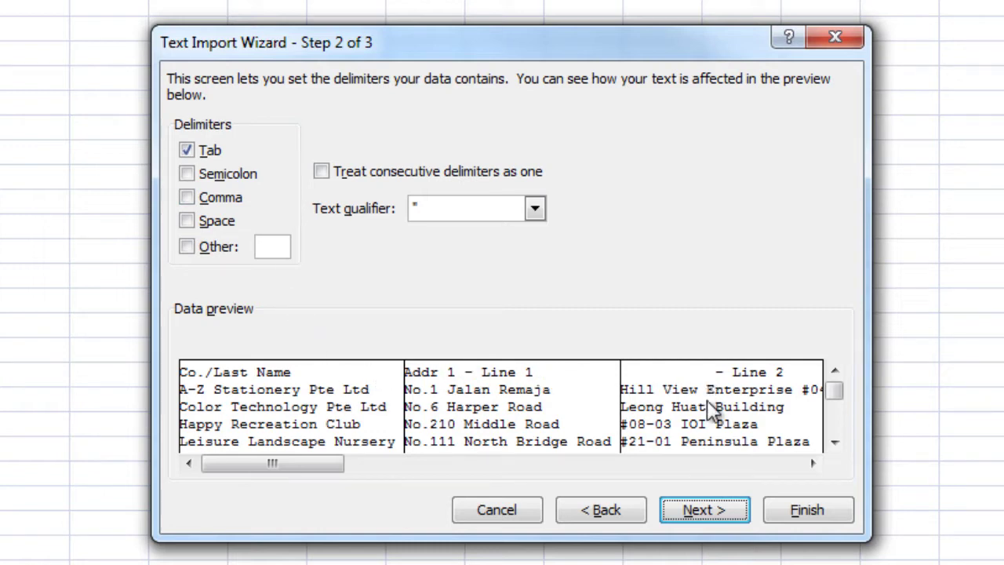
left_click(718, 512)
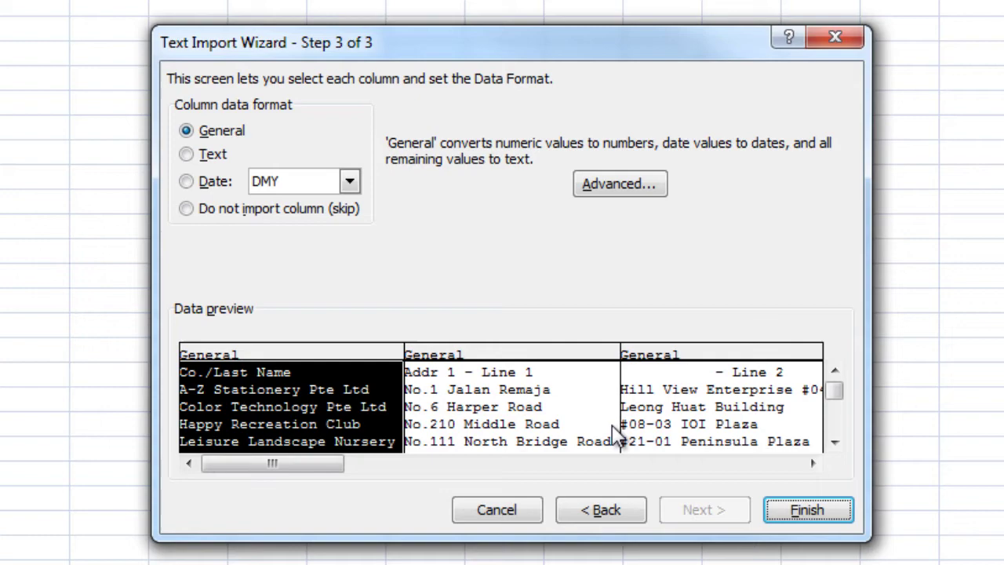
left_click(210, 130)
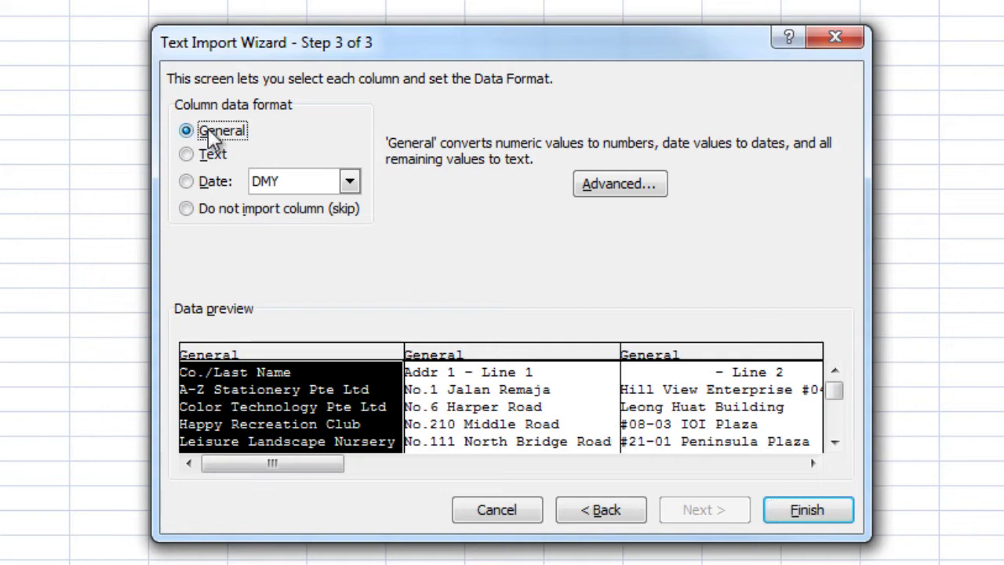
left_click(808, 511)
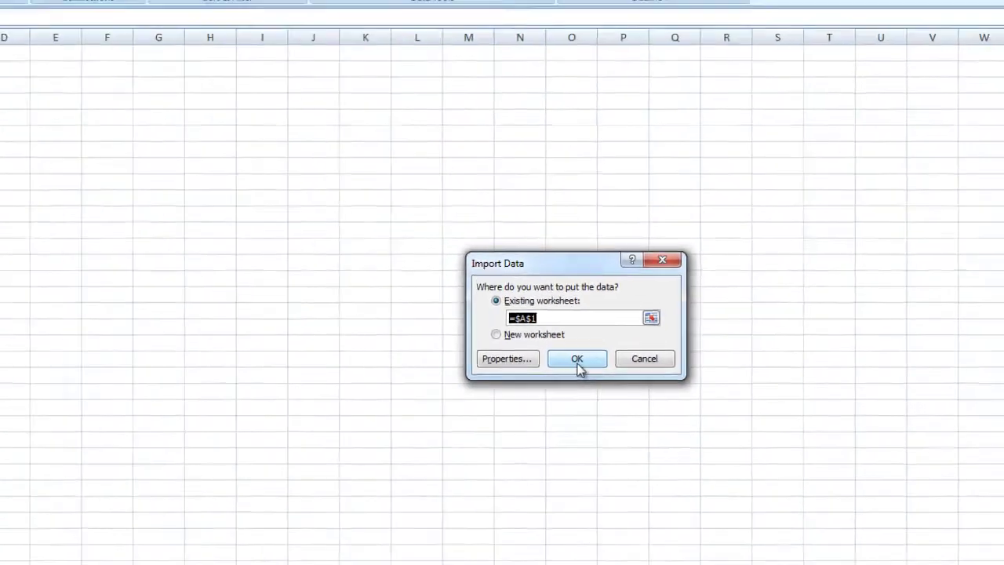
left_click(578, 361)
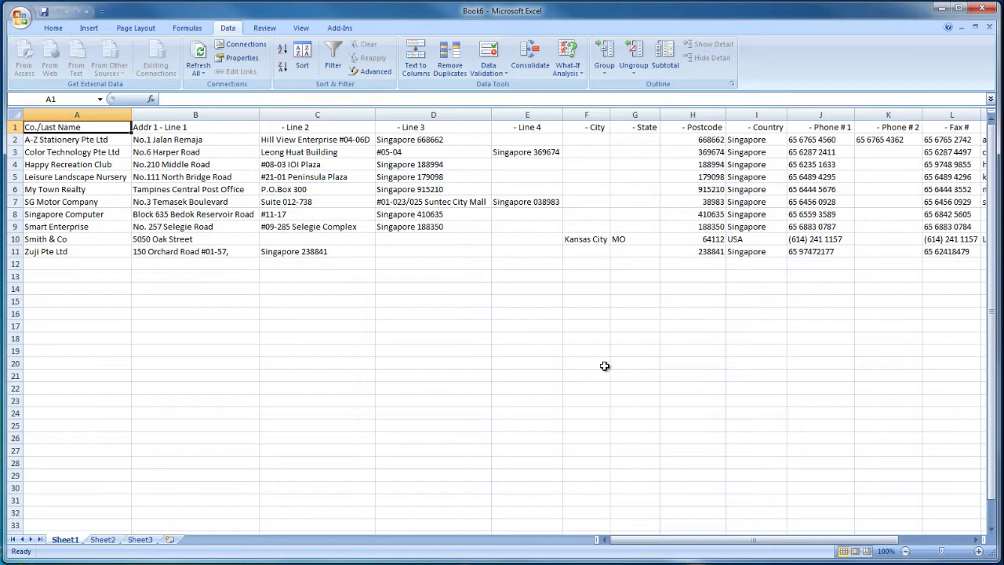
Step: Insert a blank column F before City headed 'New Address'
left_click_drag(220, 127, 412, 128)
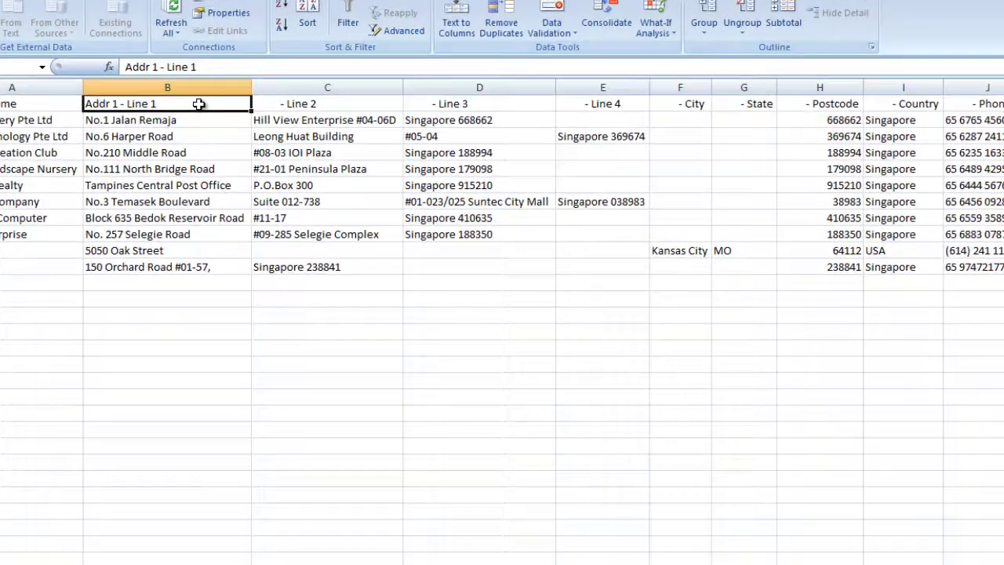
left_click_drag(506, 76, 696, 74)
right_click(808, 51)
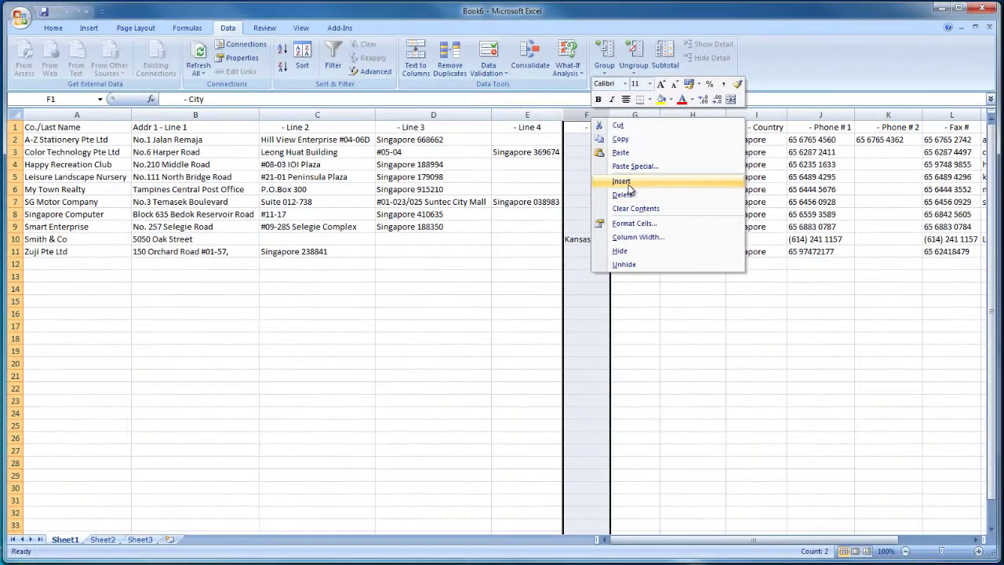
left_click(832, 168)
left_click(628, 127)
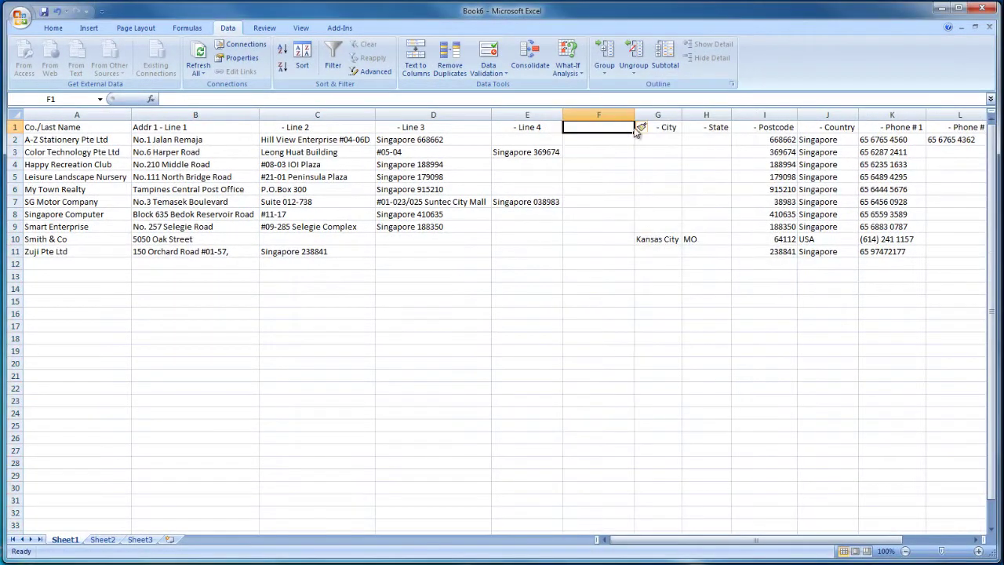
type("New Addre")
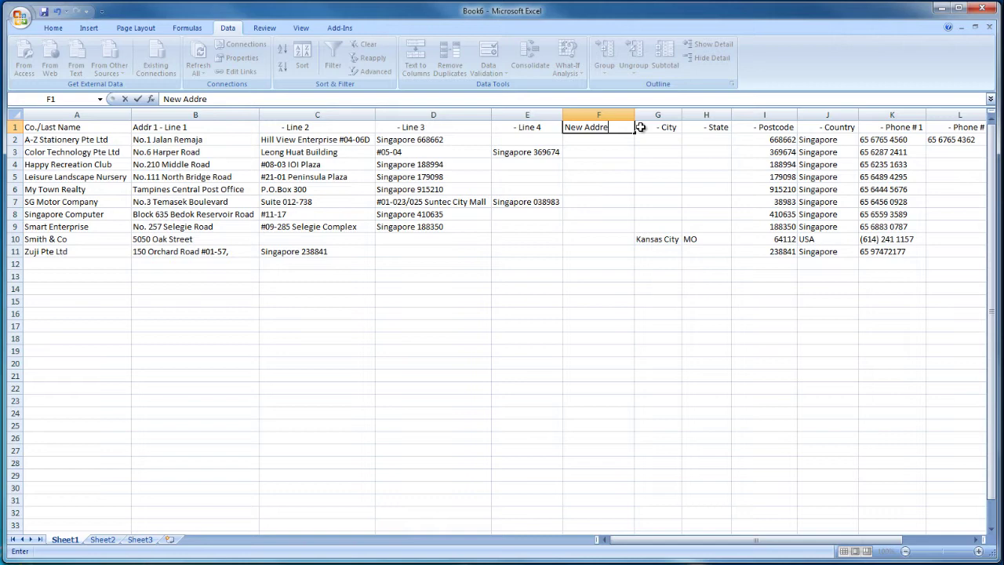
type("ss")
key("Return")
Step: Enter =CONCATENATE(B2," ",C2," ",D2," ",E2) in F2 to join the four address lines
type("=CONC")
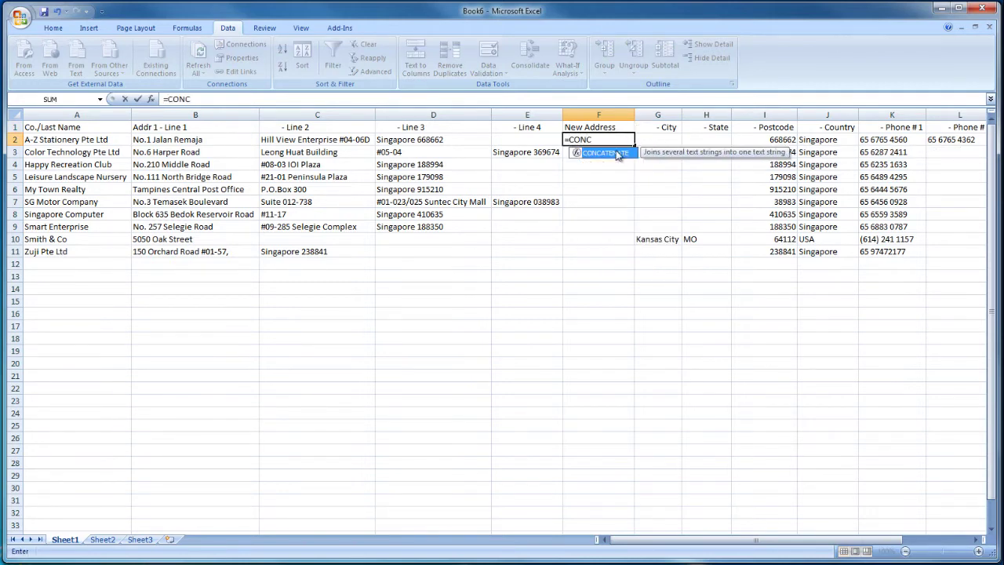
double_click(617, 153)
left_click(236, 140)
type(",\" \",")
left_click(279, 139)
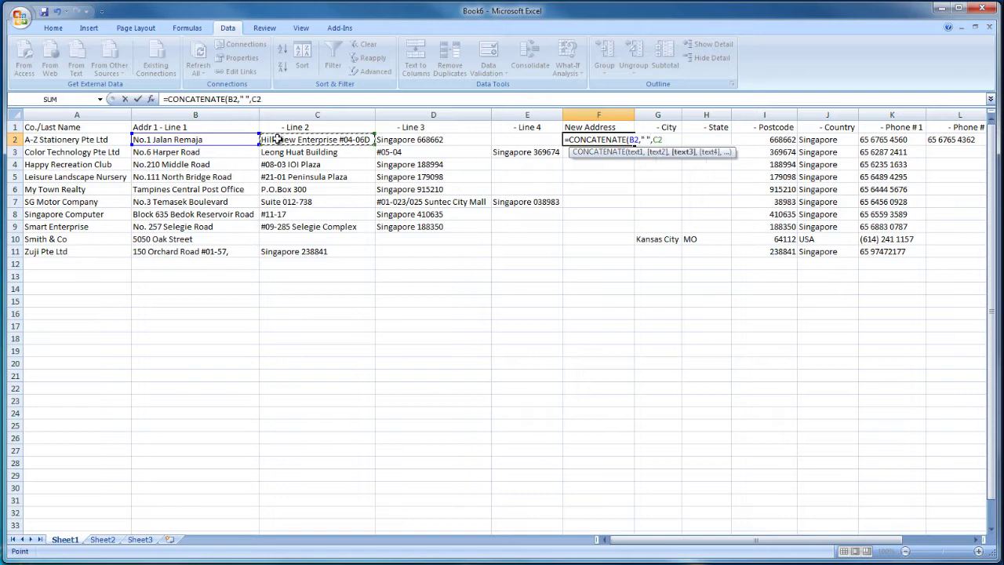
type(",\" \",")
left_click(423, 139)
type(",\" \",")
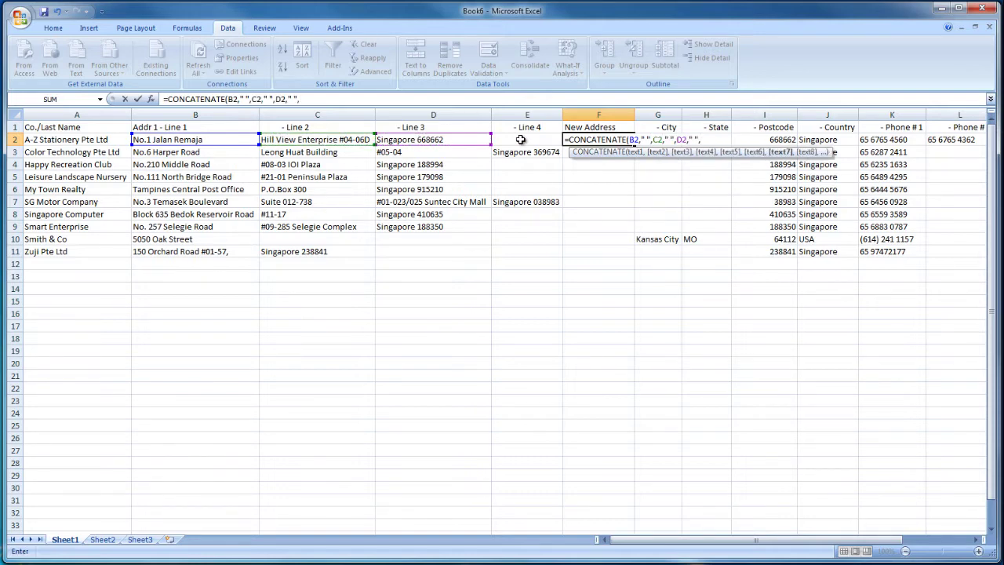
left_click(520, 140)
type(")")
key("Return")
Step: Autofit column F, fill the formula down the customer rows, and save as CUSTOMERS
double_click(634, 114)
left_click(784, 142)
left_click_drag(825, 146, 820, 253)
key("ctrl+s")
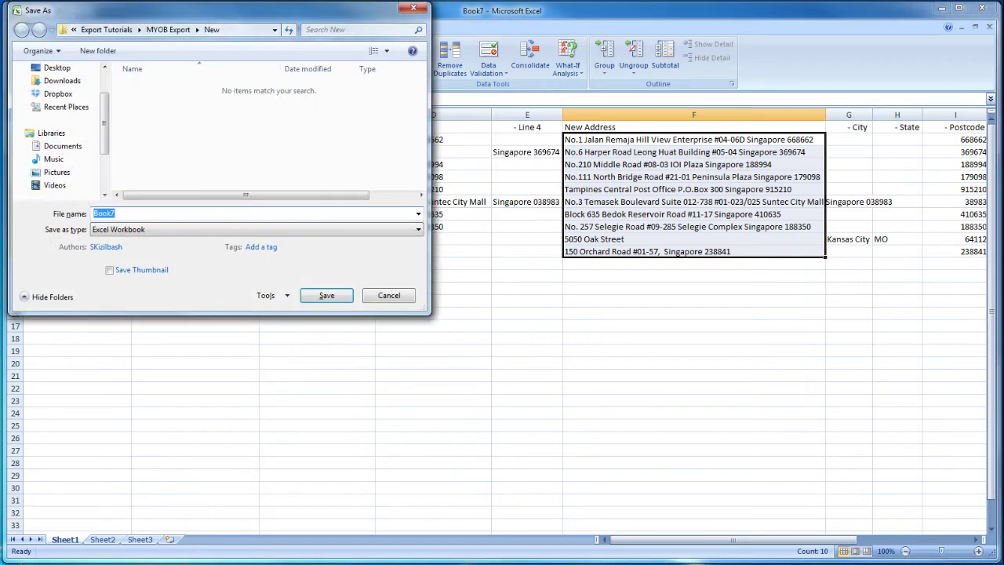
type("CUSTOMERS")
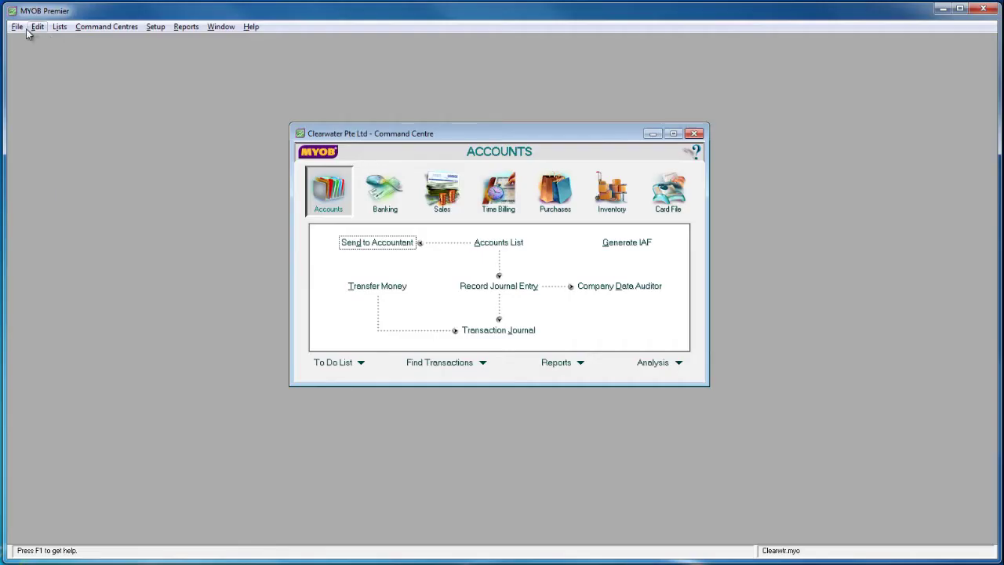
Step: Start a Supplier Cards export with the tab-delimited settings
left_click(17, 26)
mouse_move(98, 265)
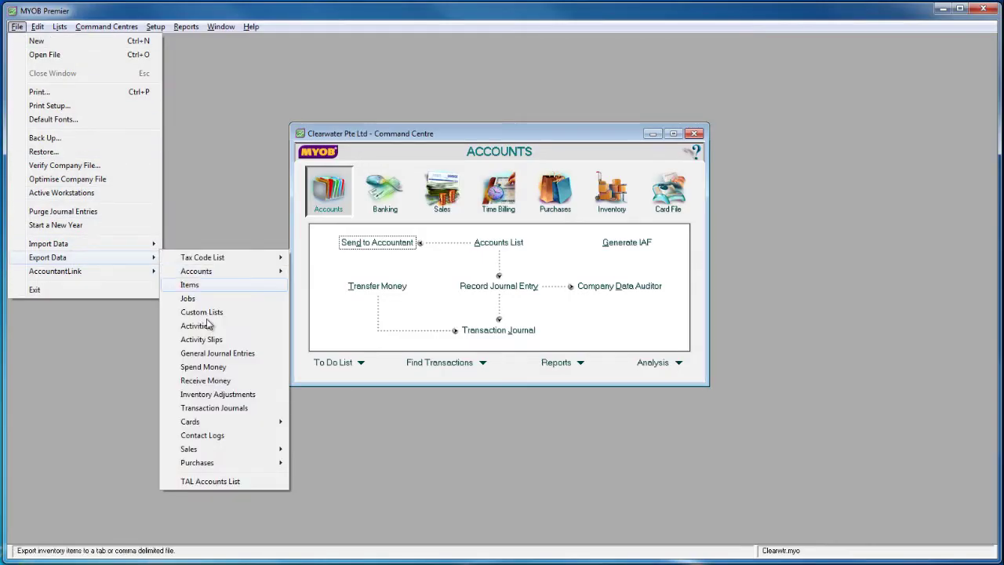
mouse_move(231, 424)
left_click(328, 437)
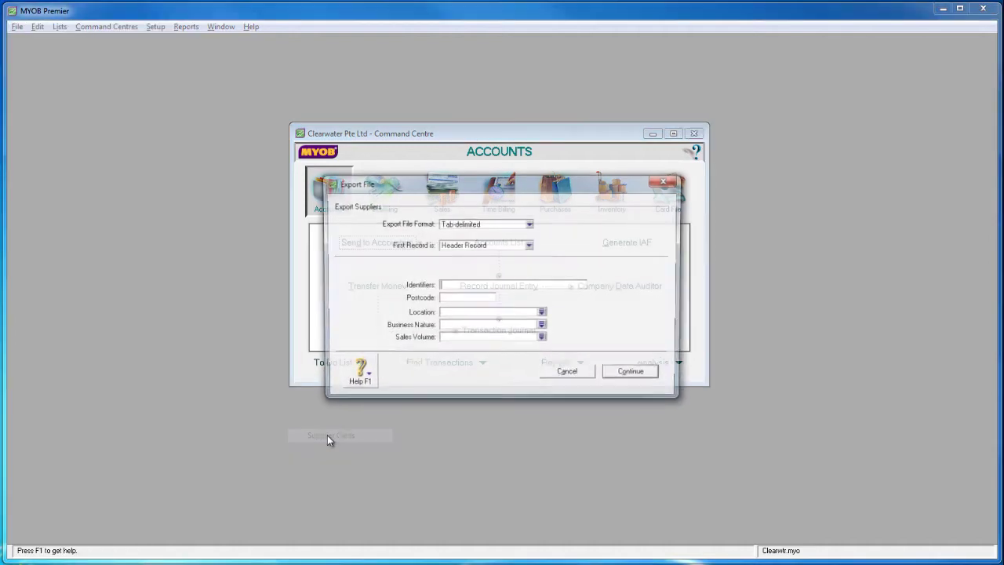
left_click(636, 375)
Step: Match Co./Last Name, the four address lines and City as export fields
left_click(570, 243)
left_click(568, 286)
left_click(570, 293)
left_click(571, 302)
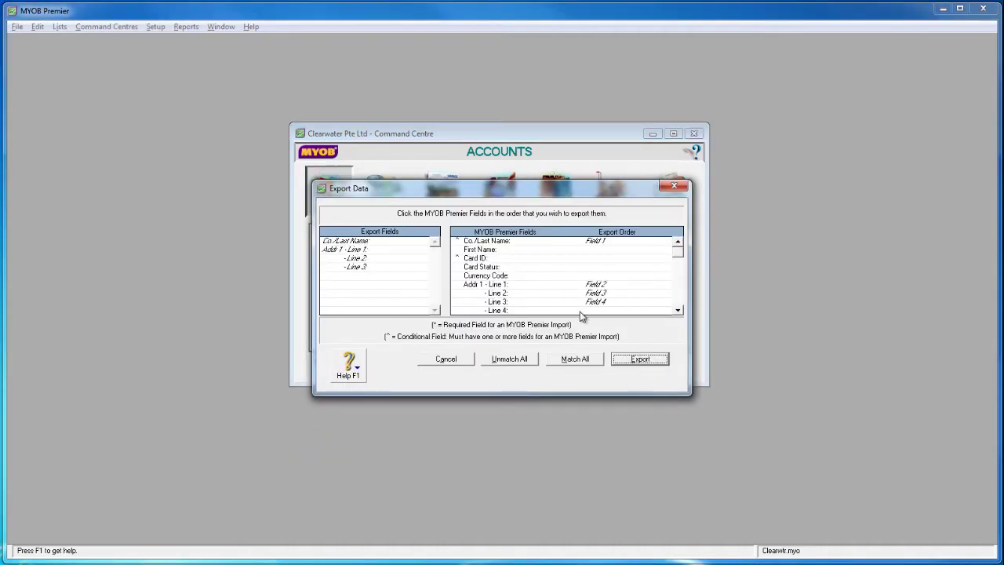
left_click(572, 309)
left_click(679, 290)
Step: Add the phone and contact fields, then export and save the supplier file as SUPPLIERS
left_click(591, 249)
left_click(593, 258)
left_click(594, 266)
left_click(593, 275)
left_click(595, 284)
left_click(595, 292)
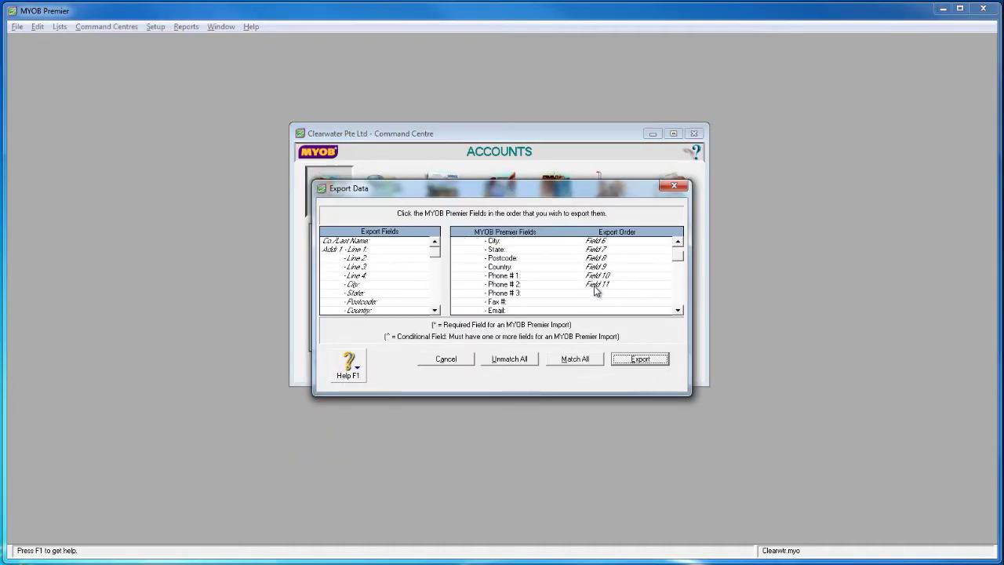
left_click(597, 301)
scroll(605, 250, "down", 3)
left_click(653, 361)
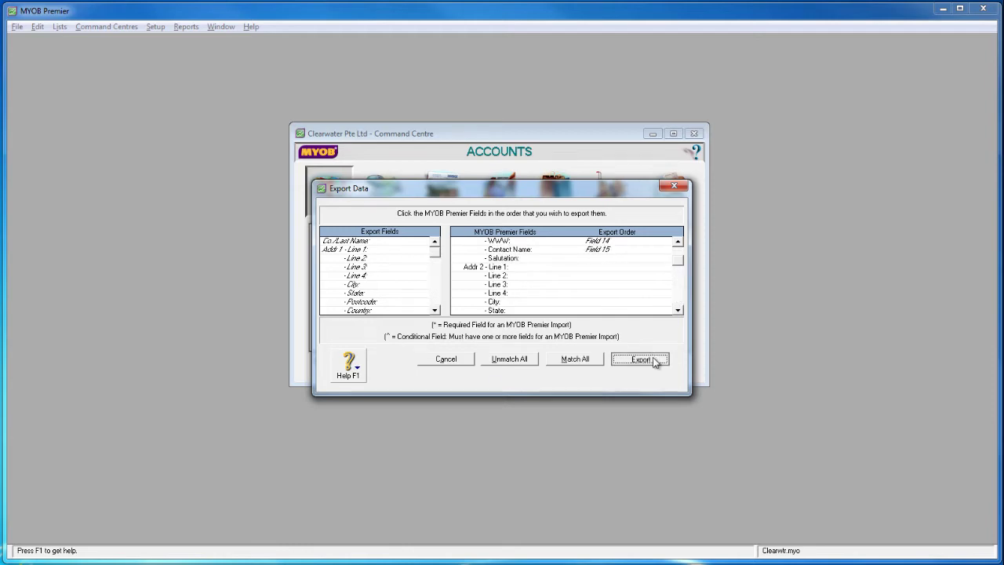
left_click(794, 512)
key("alt+Tab")
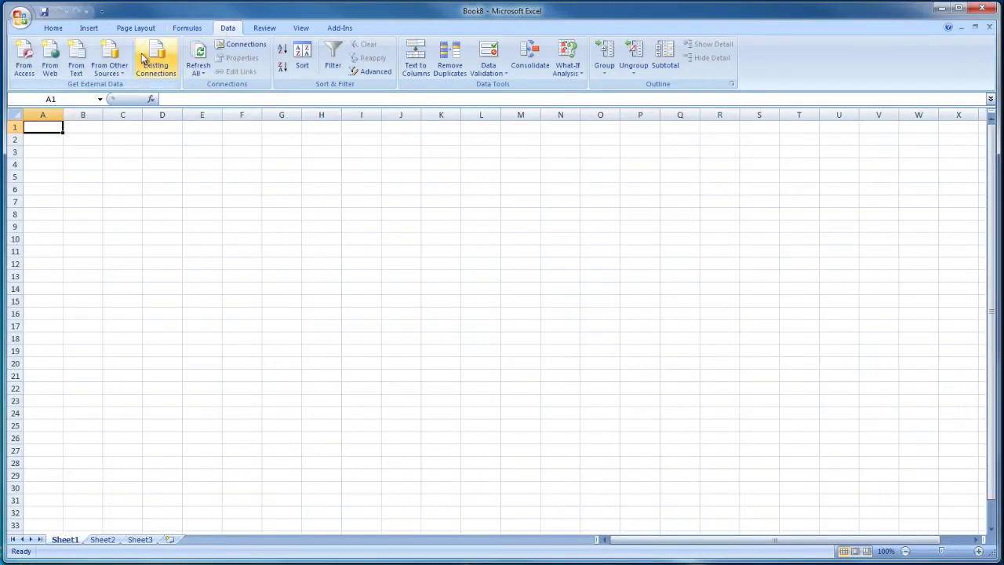
Step: Import the SUPPLIERS text file into the sheet starting at cell A1
left_click(76, 63)
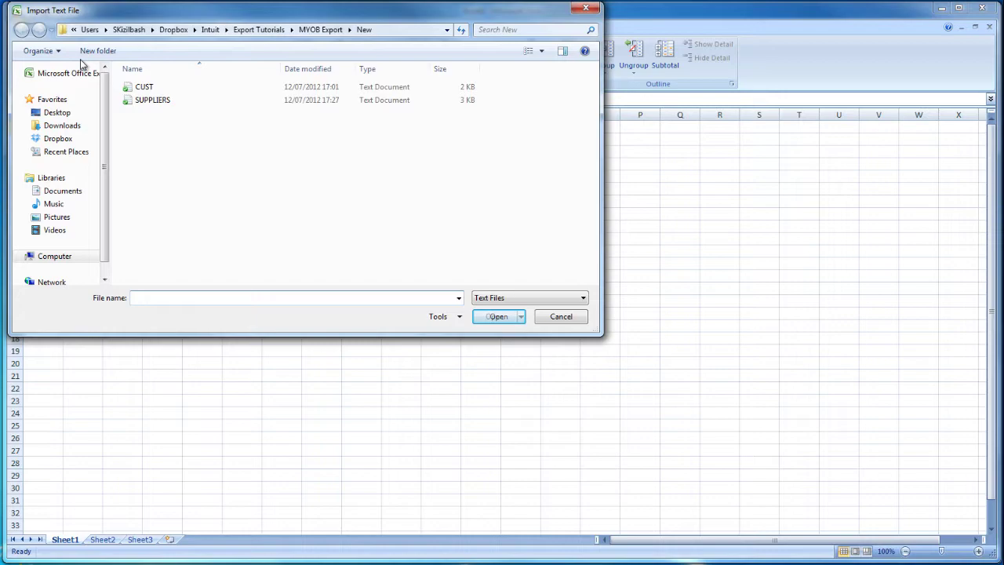
double_click(149, 99)
left_click(698, 444)
left_click(706, 446)
left_click(753, 444)
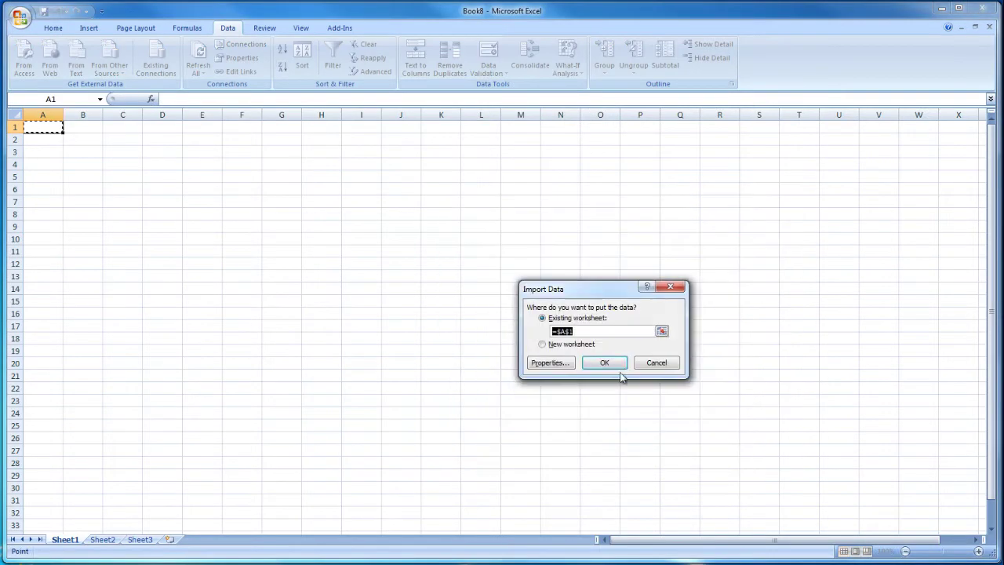
left_click(612, 366)
Step: Insert a blank column F headed 'New Address'
right_click(604, 115)
left_click(636, 177)
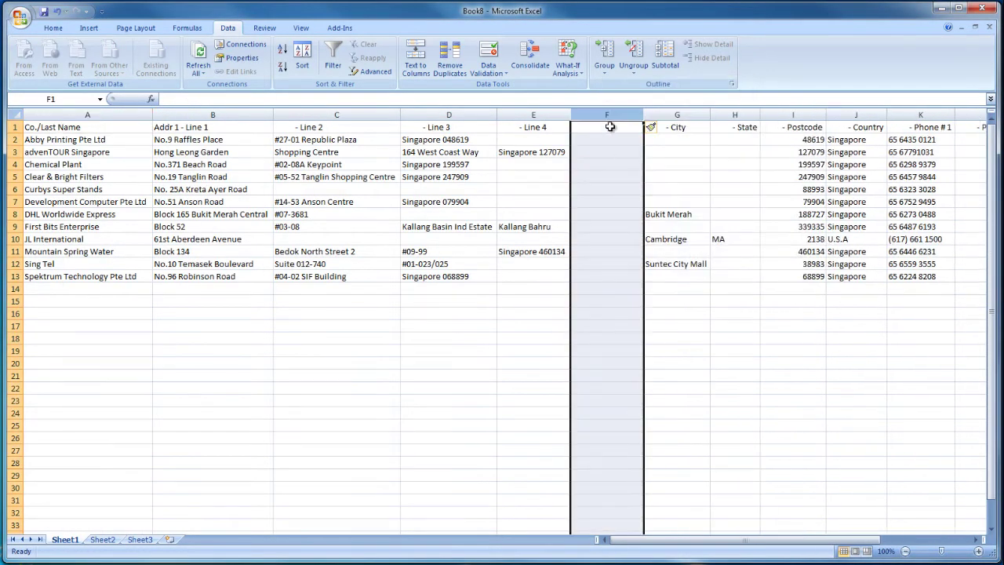
left_click(608, 128)
type("New Address")
key("Return")
Step: Enter a CONCATENATE formula in F2 joining B2, C2, D2 and E2 with spaces
type("=conc")
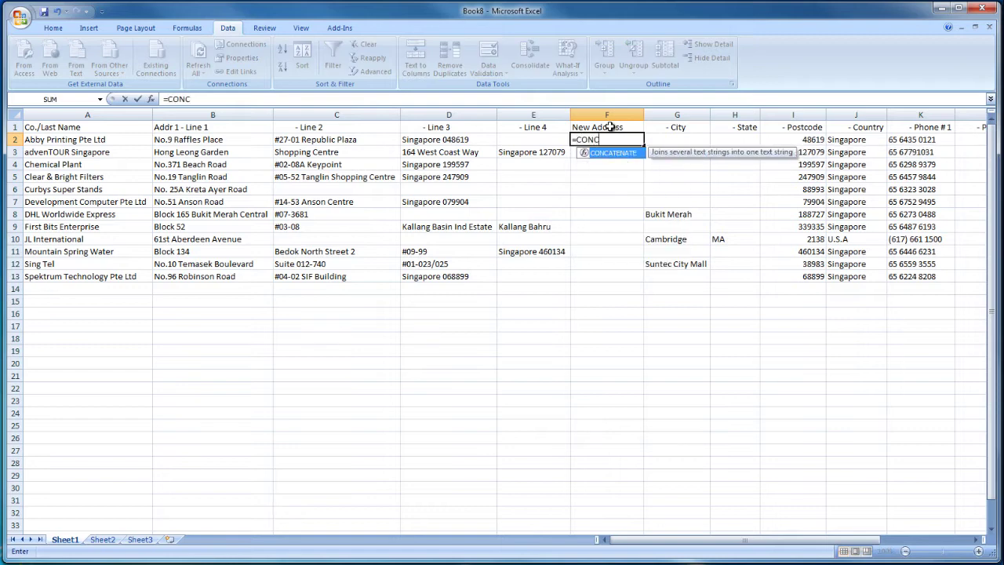
key("Tab")
left_click(233, 139)
type(",\" \",")
left_click(292, 140)
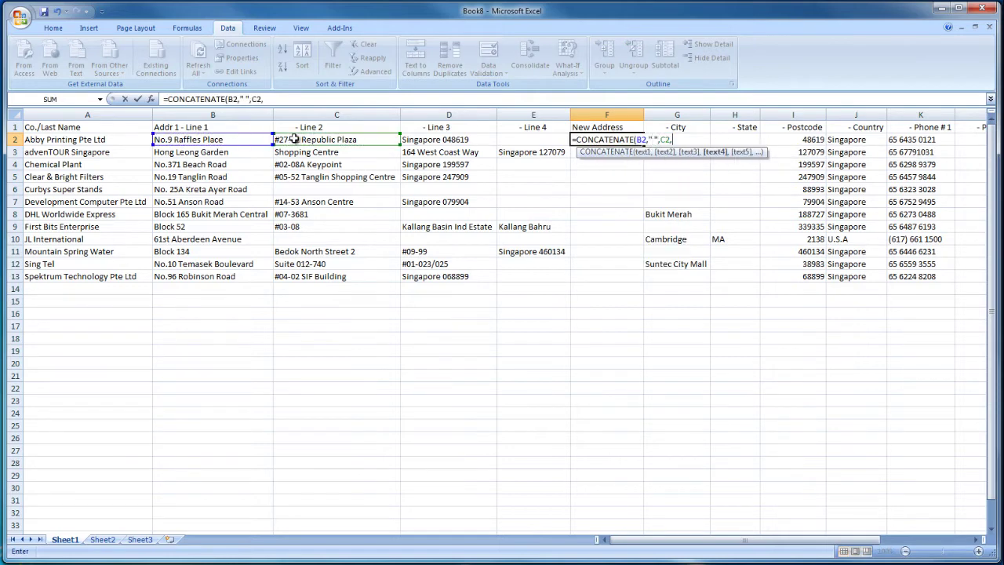
type(",\" \",")
left_click(426, 140)
type(",\" \",")
left_click(515, 140)
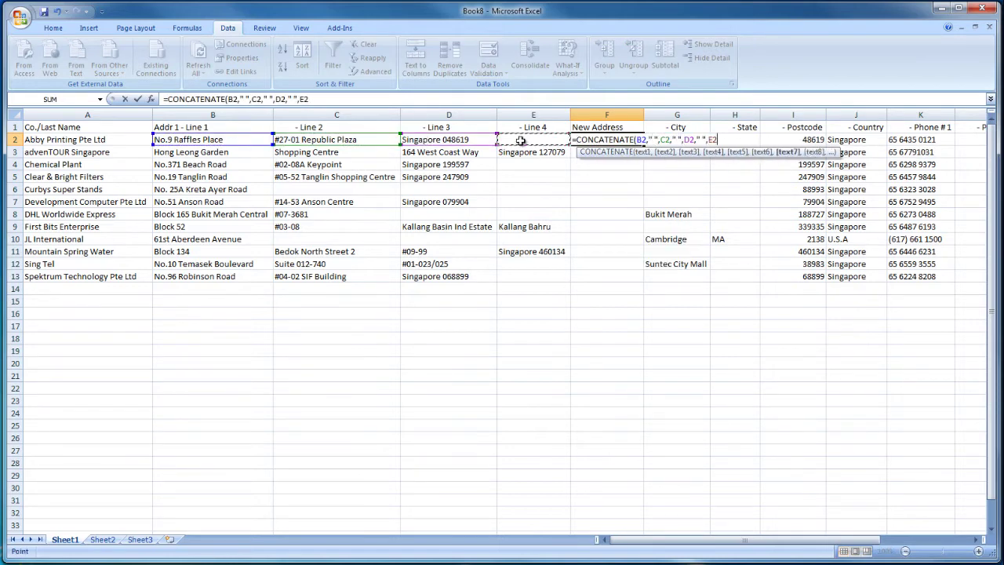
key("Return")
Step: Autofit column F, fill the formula down to row 13, and save as SUPPLIERS
double_click(643, 114)
left_click(800, 142)
double_click(804, 145)
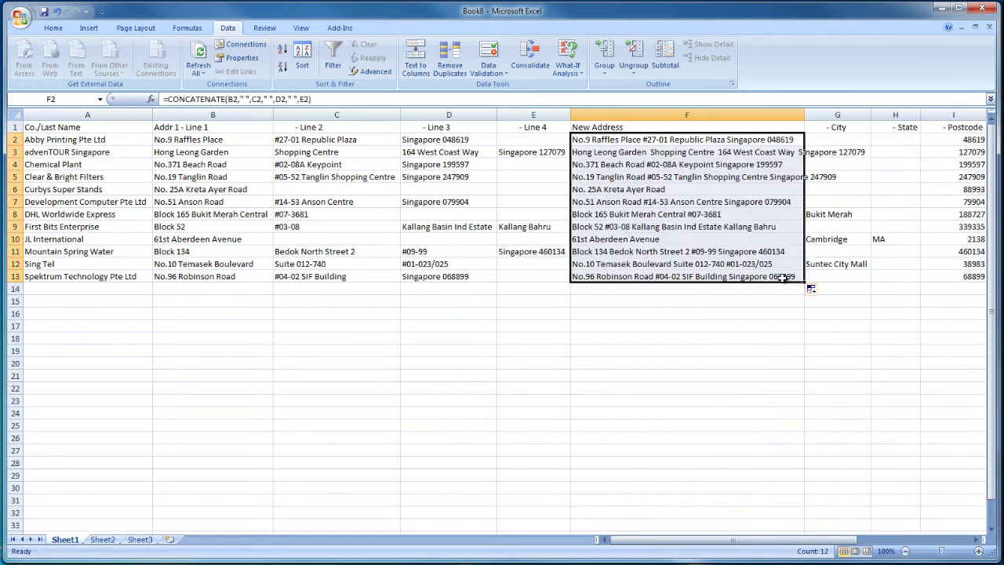
left_click(20, 16)
left_click(45, 101)
type("SUPPLIERS")
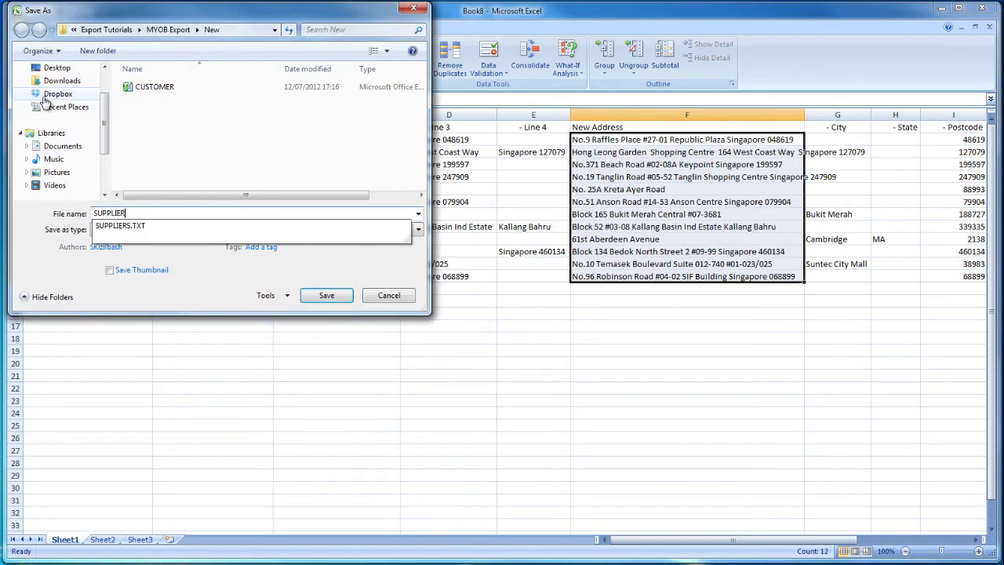
left_click(327, 295)
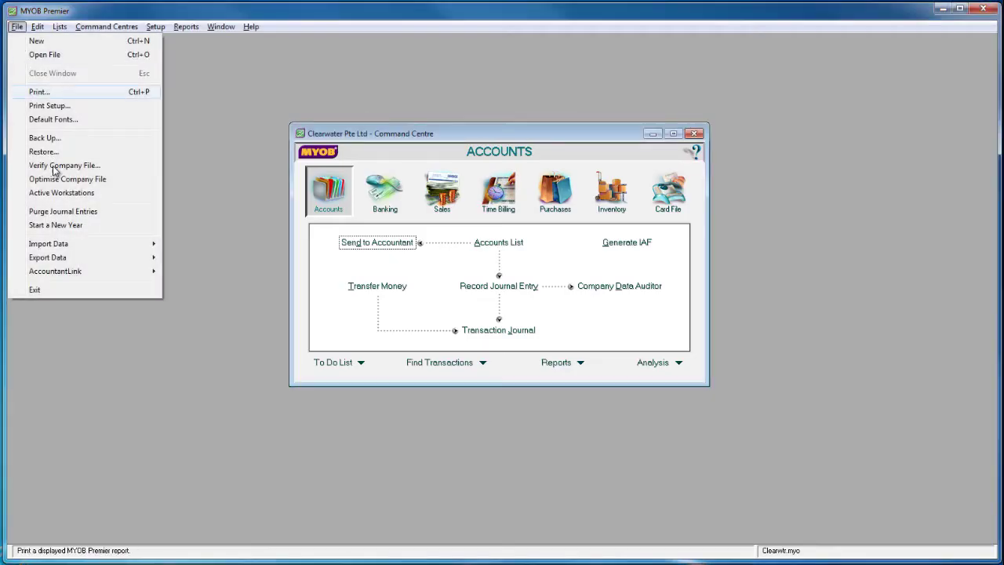
Step: Start an Accounts export, accepting the default export settings
mouse_move(140, 262)
mouse_move(217, 273)
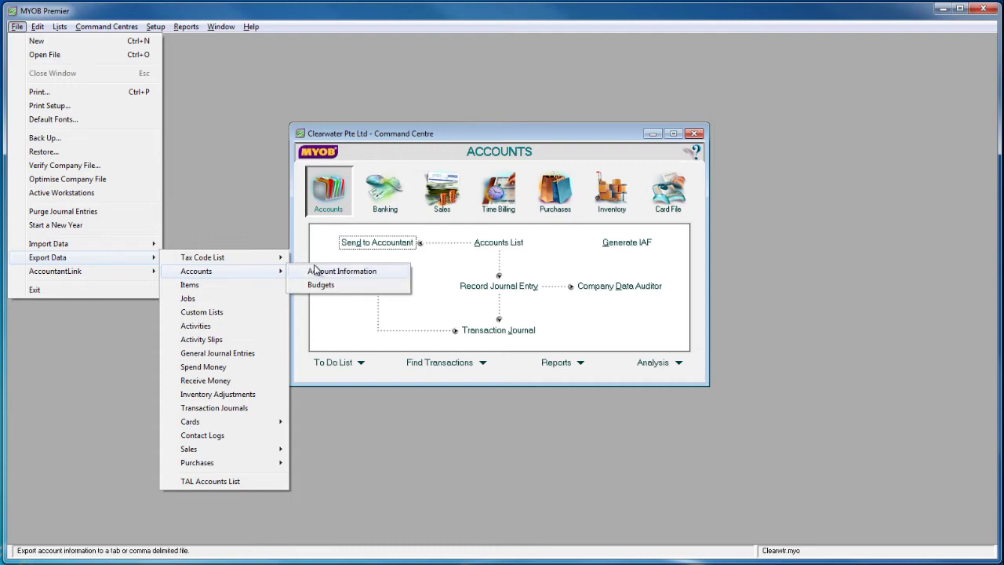
left_click(318, 270)
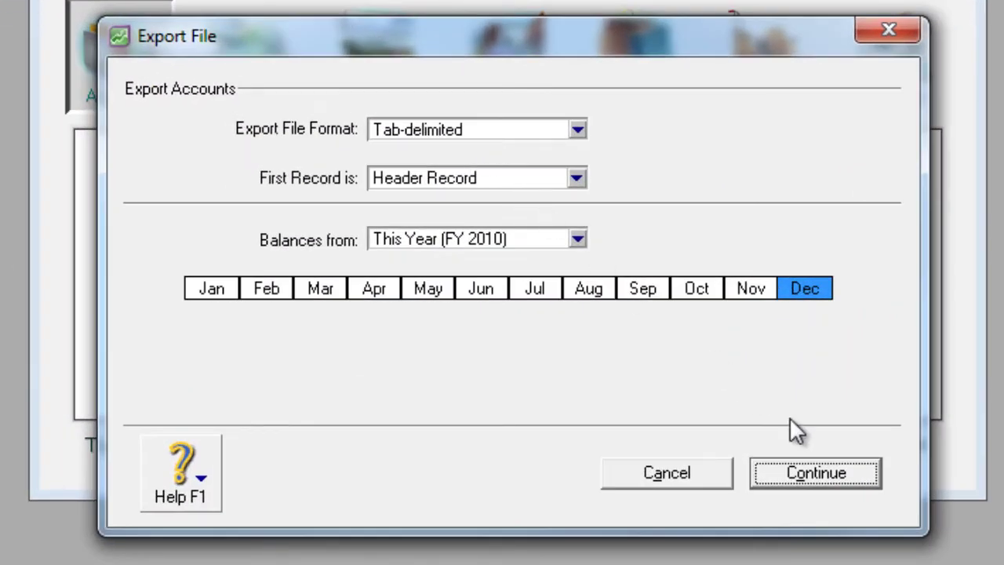
left_click(840, 473)
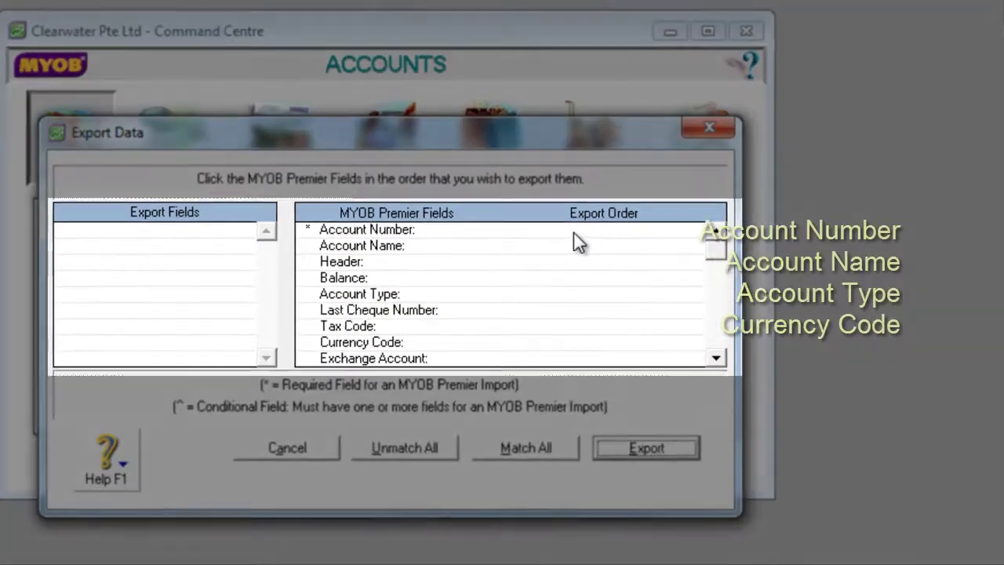
Step: Match Account Number, Account Name, Account Type and Currency Code, then export as ACCOUNTS
left_click(736, 170)
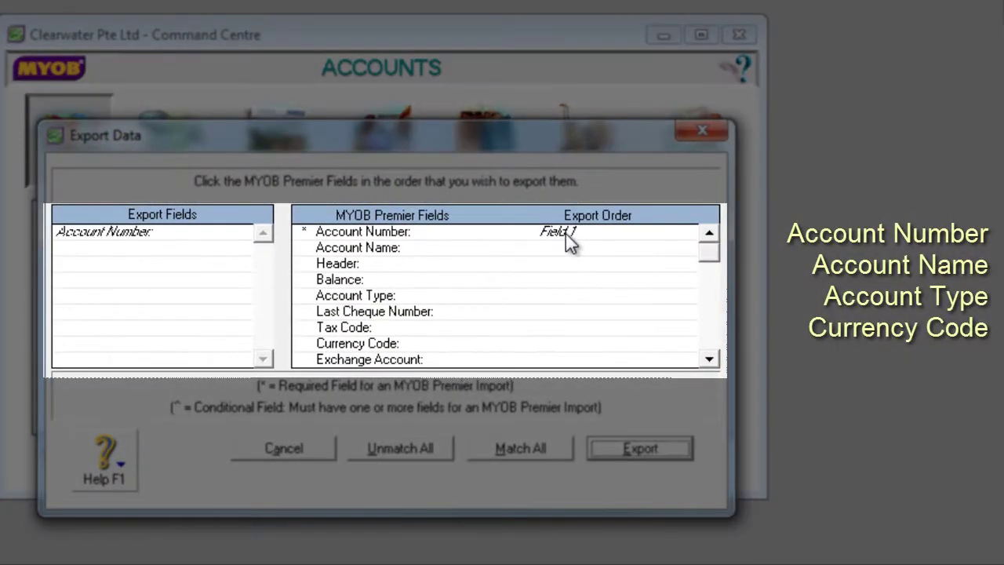
left_click(568, 249)
left_click(559, 296)
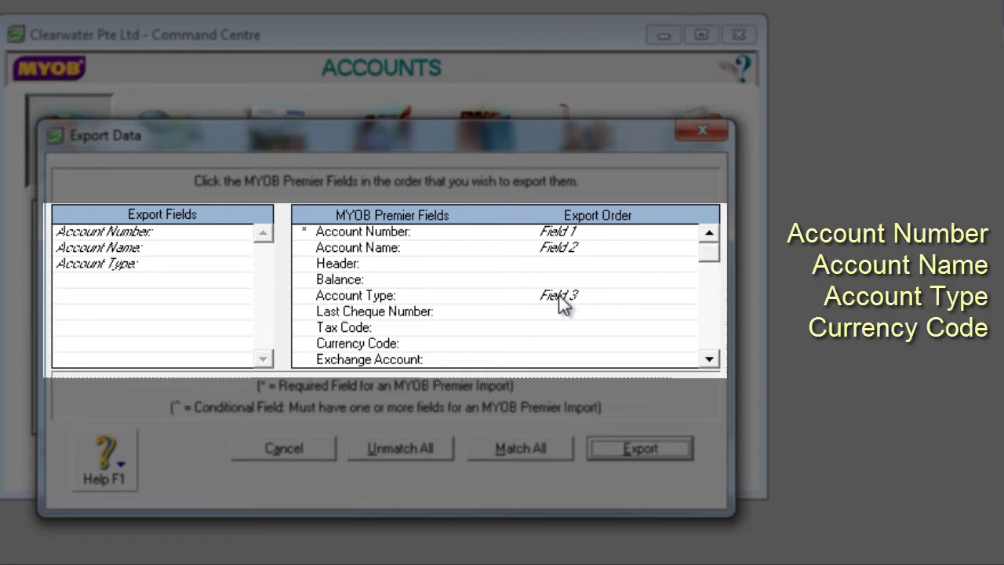
left_click(561, 345)
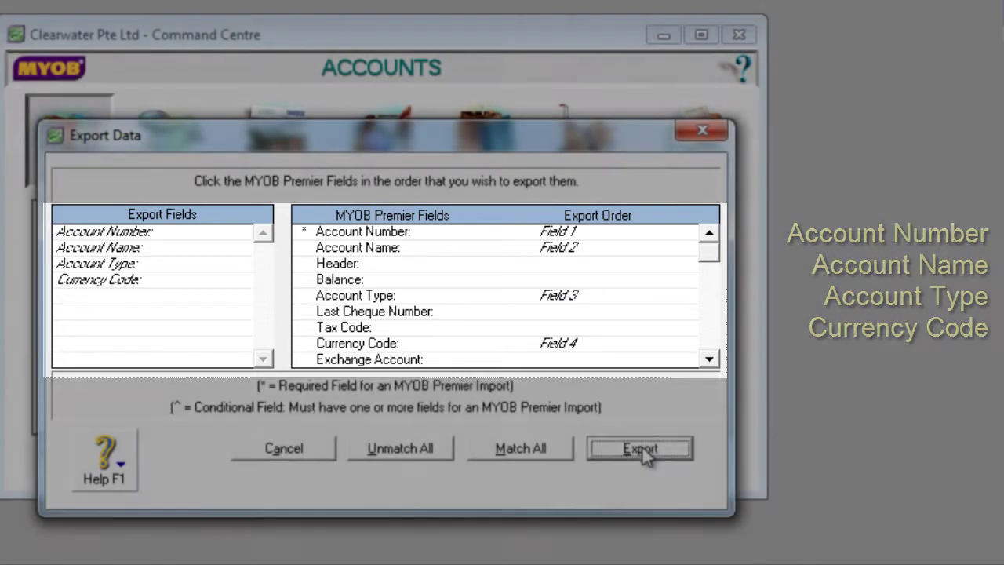
left_click(642, 447)
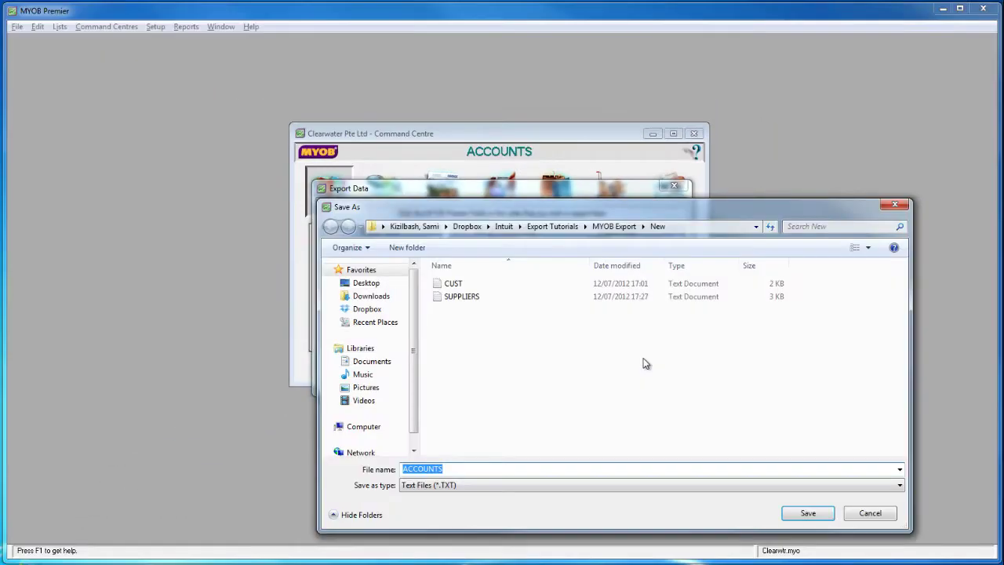
left_click(808, 514)
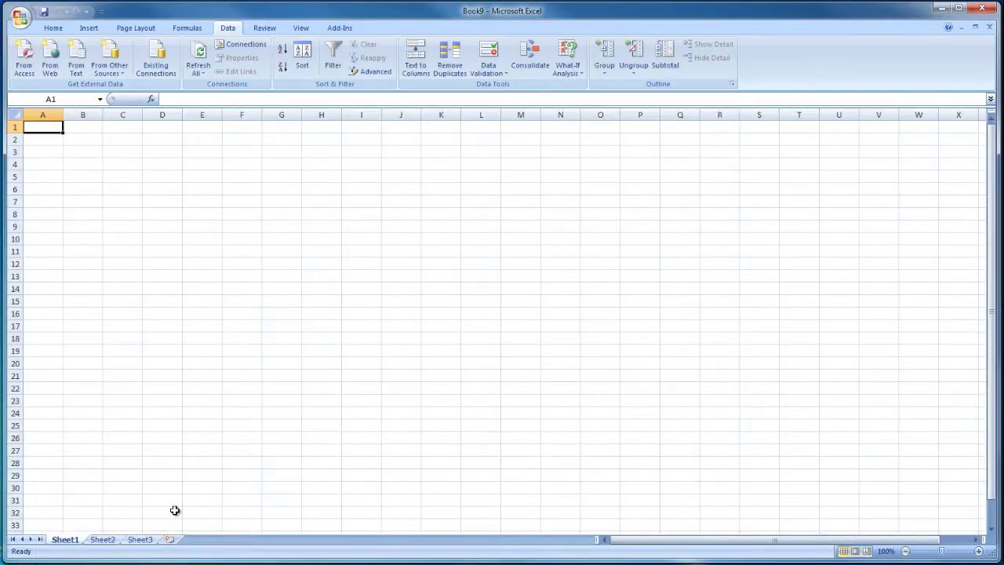
Step: Import the ACCOUNTS text file into columns A–D starting at cell A1
left_click(86, 66)
left_click(157, 86)
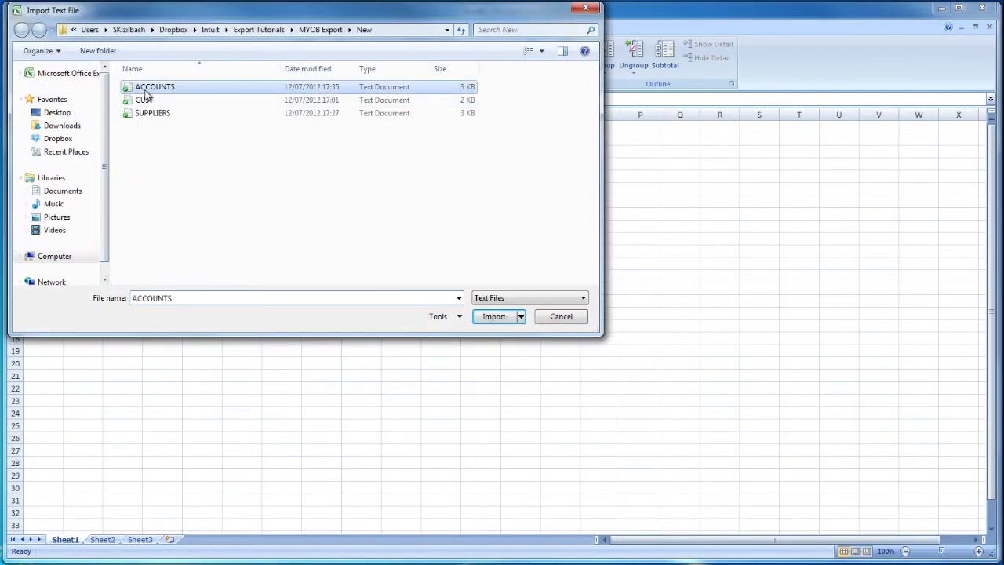
left_click(495, 316)
left_click(701, 444)
left_click(701, 443)
left_click(753, 444)
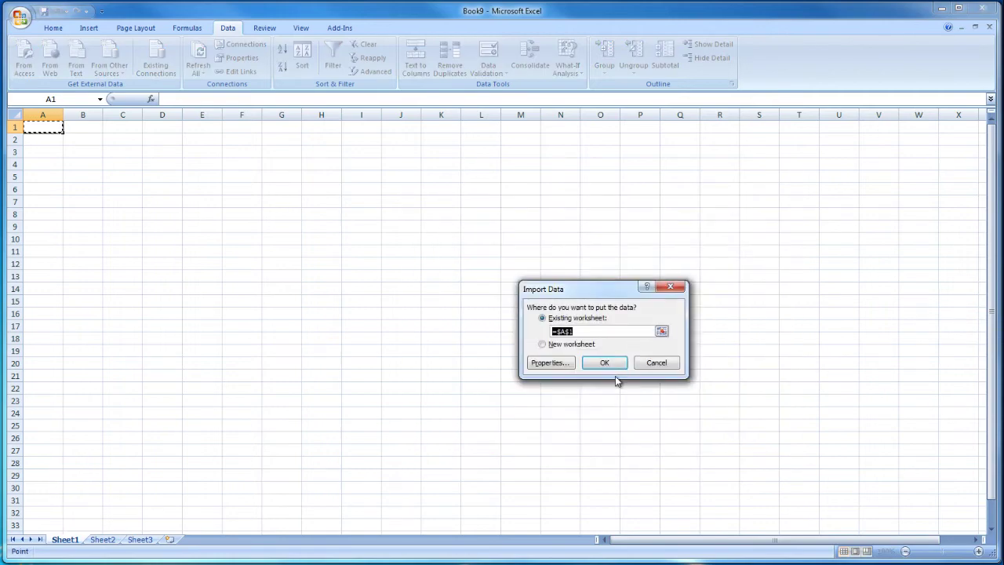
left_click(600, 362)
Step: Save the workbook as ACCOUNTS using F12
key("F12")
type("ACC")
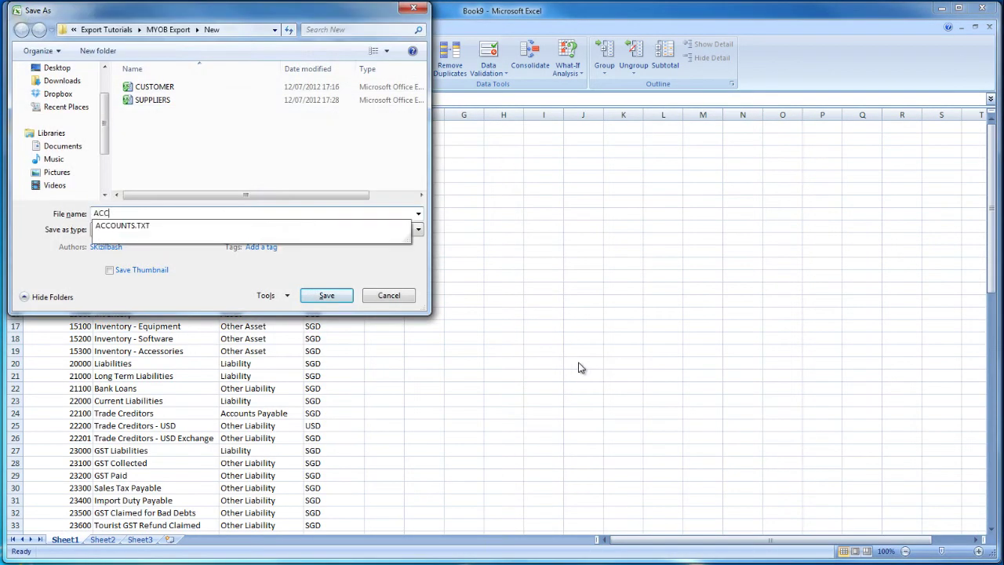
key("Return")
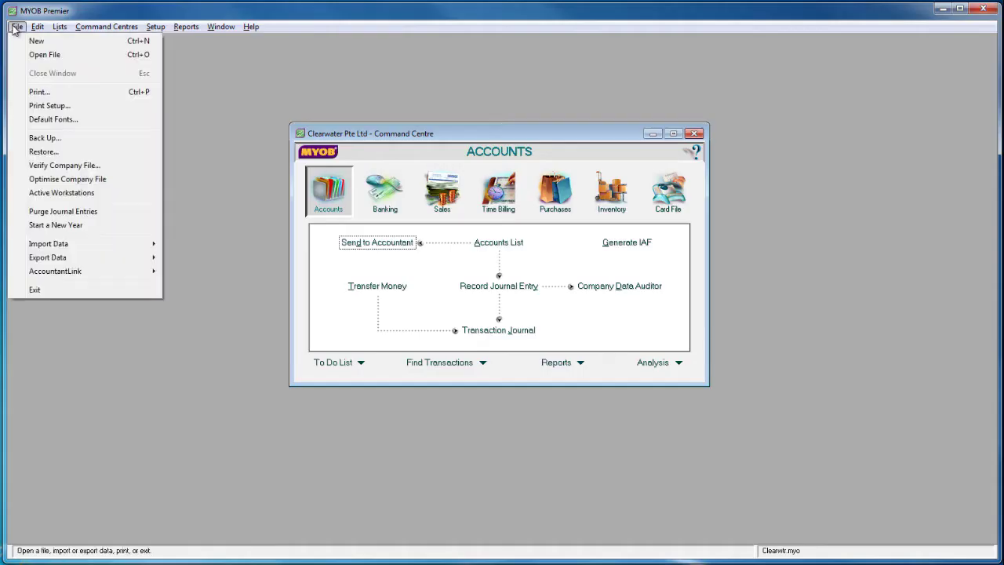
Step: Start an Items export in tab-delimited format with a header record
mouse_move(84, 258)
left_click(203, 285)
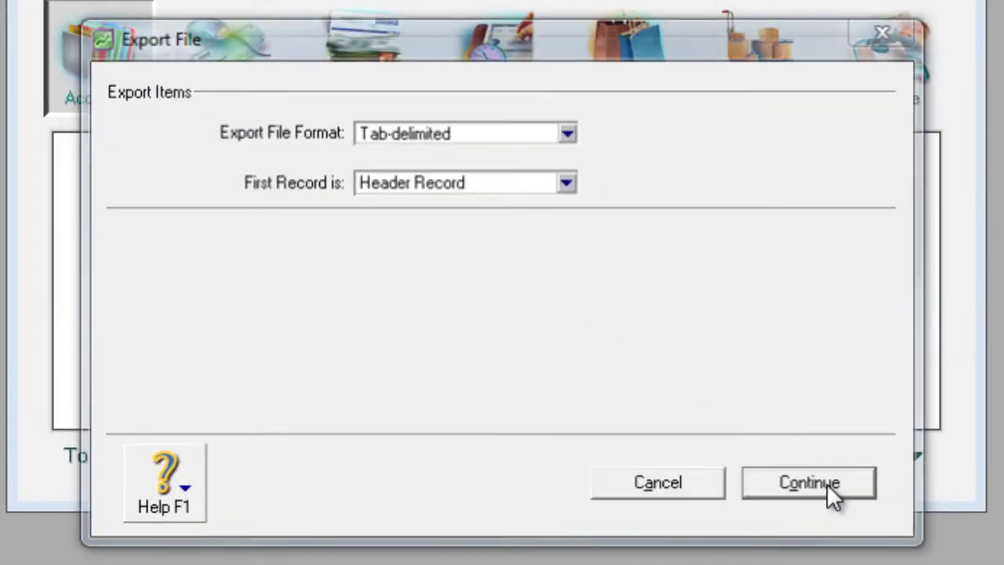
left_click(827, 484)
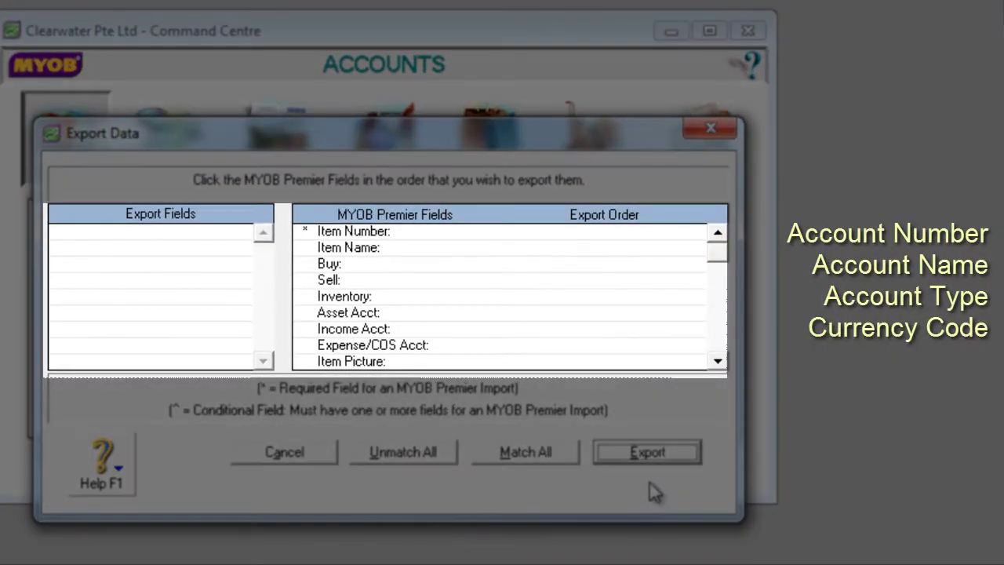
Step: Match Item Name, Asset Acct, Income Acct, Description, Selling Price and Standard Cost, then export as ITEM
left_click(561, 248)
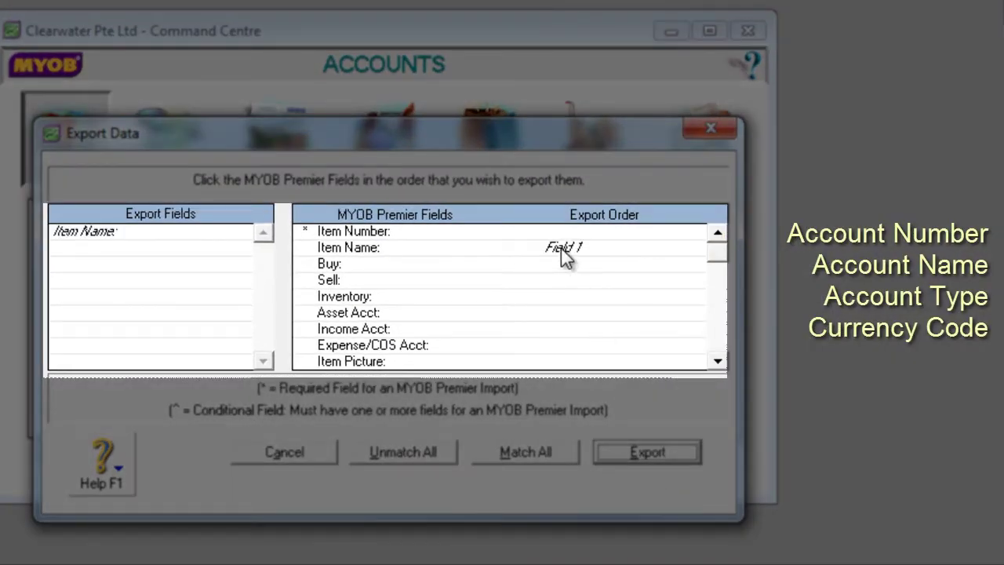
left_click(563, 316)
left_click(563, 330)
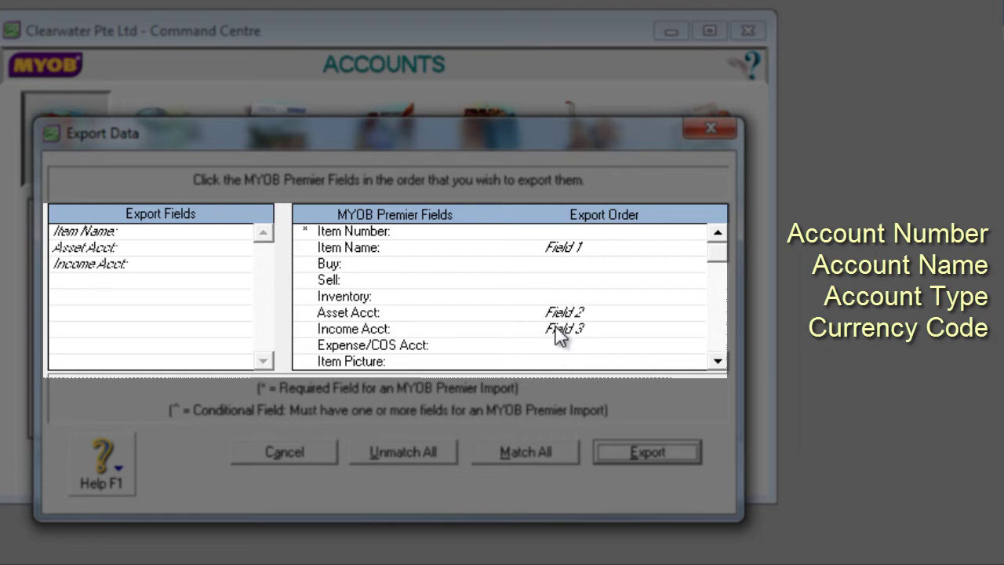
left_click(718, 325)
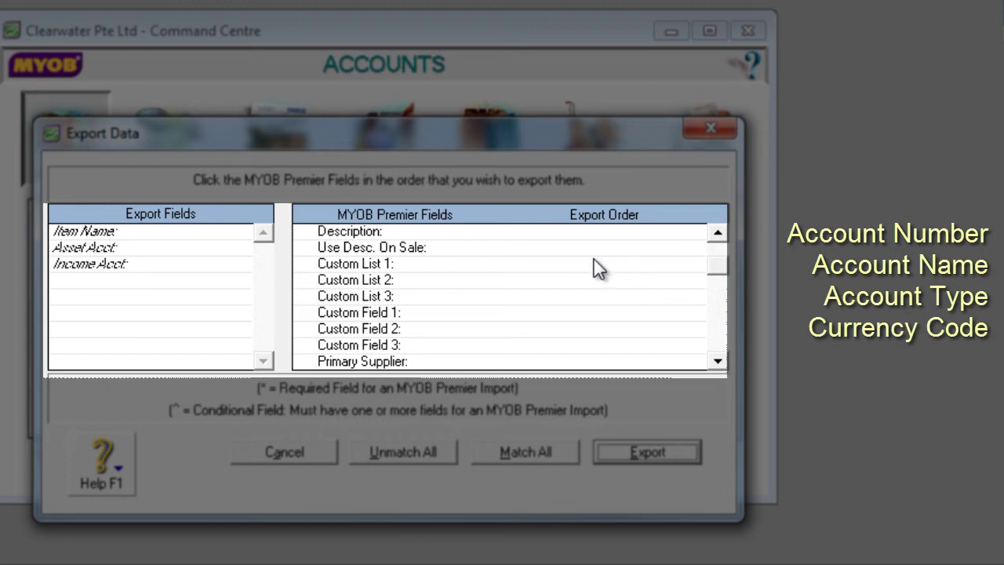
left_click(562, 233)
left_click(717, 343)
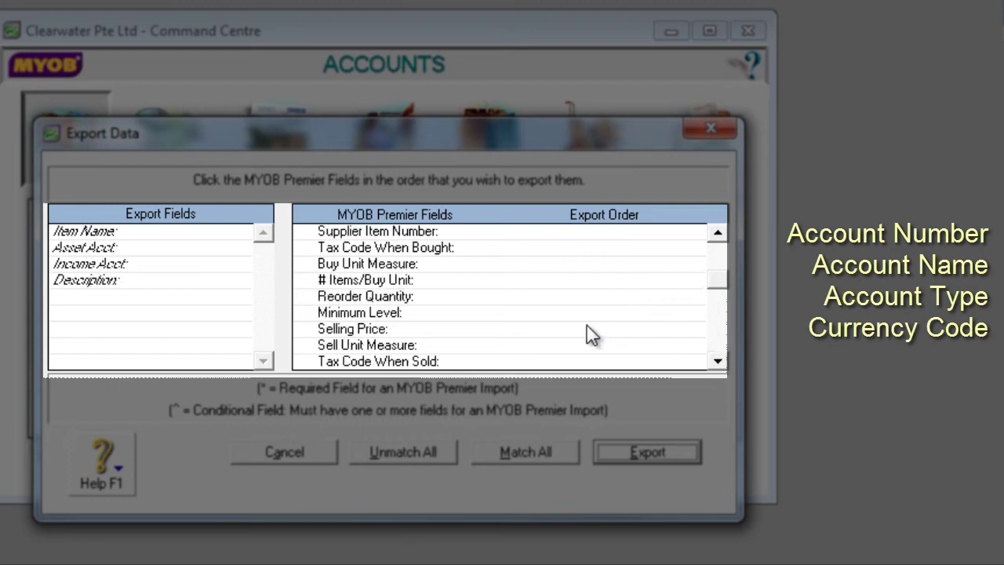
left_click(559, 329)
left_click(719, 347)
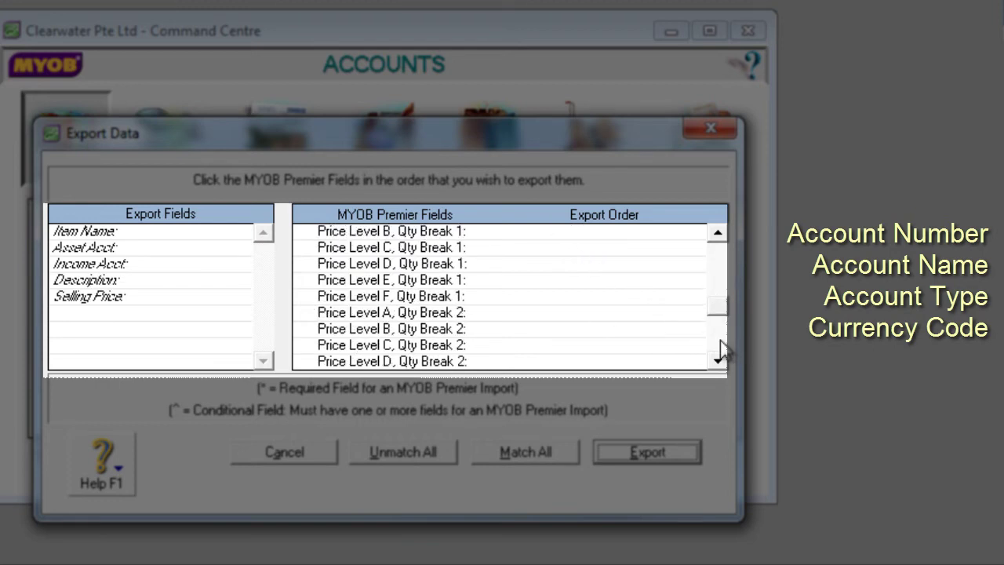
left_click(720, 342)
left_click(566, 329)
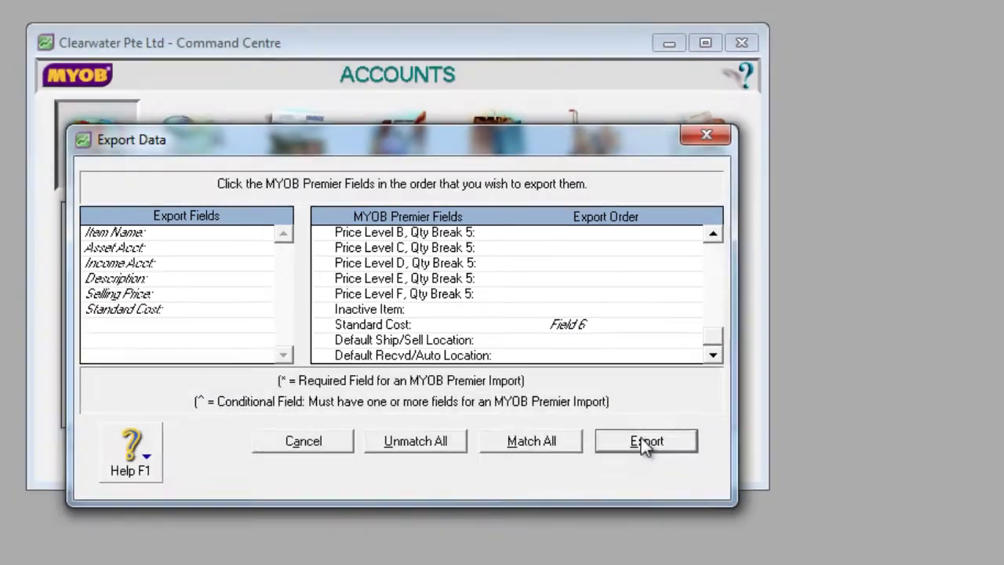
left_click(647, 452)
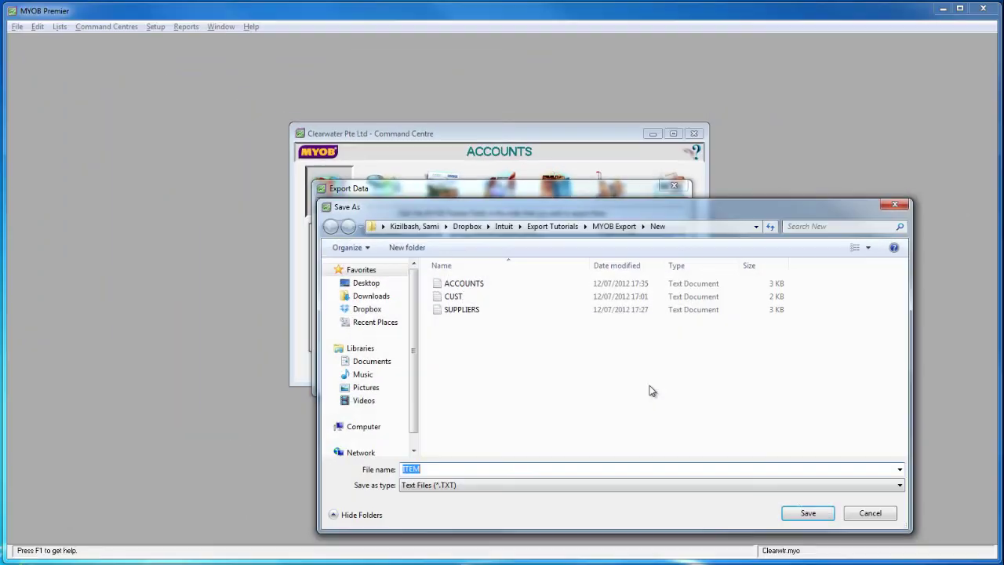
left_click(808, 513)
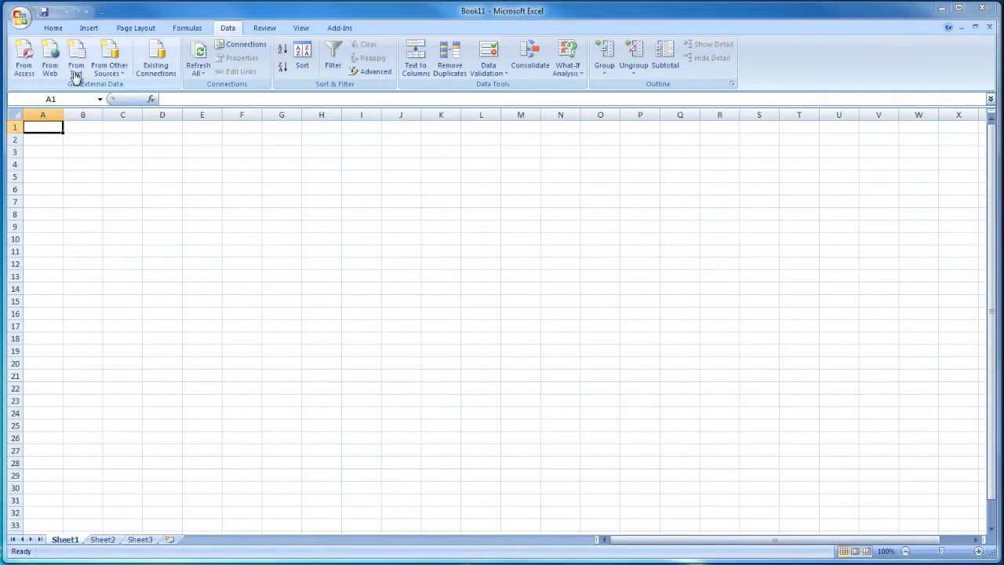
Step: Import the tab-delimited ITEM text file into the sheet, filling columns A–F with 15 items
left_click(76, 69)
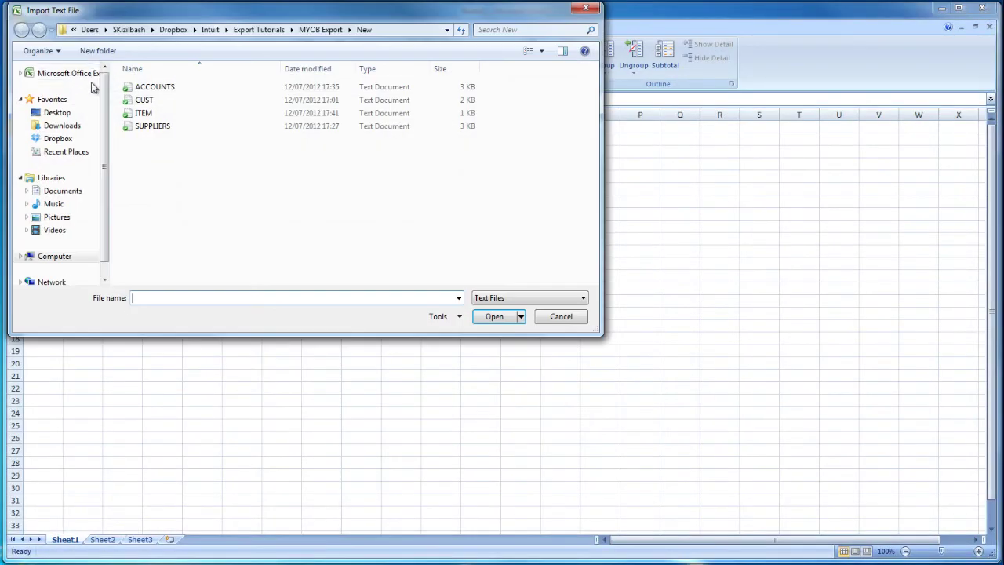
left_click(157, 107)
left_click(488, 316)
left_click(701, 443)
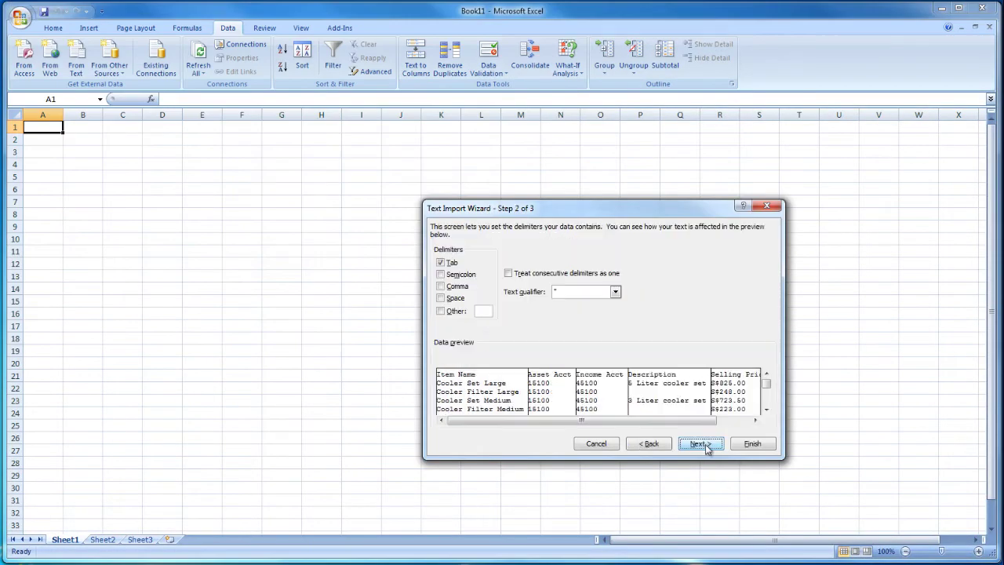
left_click(701, 443)
left_click(751, 443)
left_click(606, 362)
Step: Save the new workbook as ITEMS
key("ctrl+s")
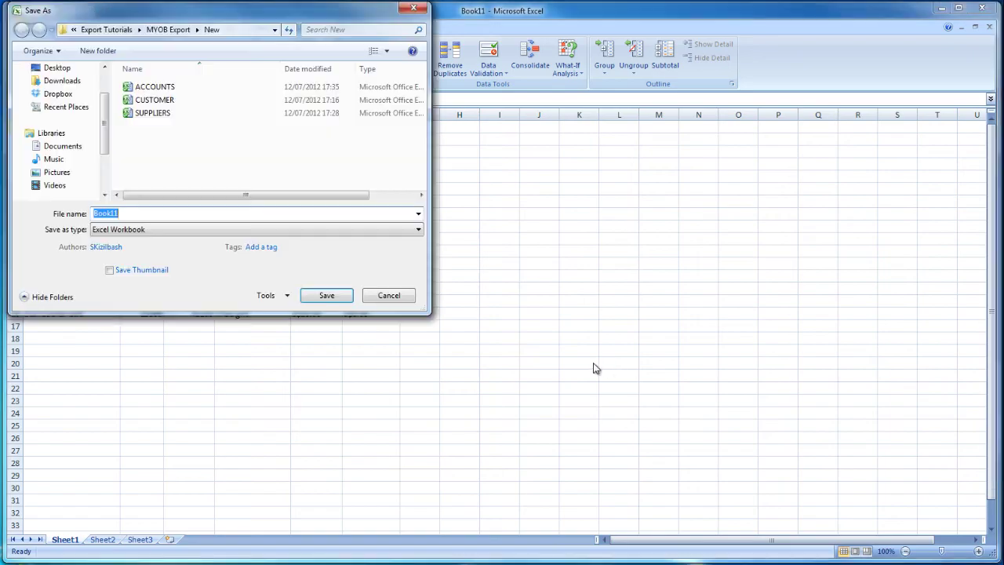
type("ITEMS")
key("Return")
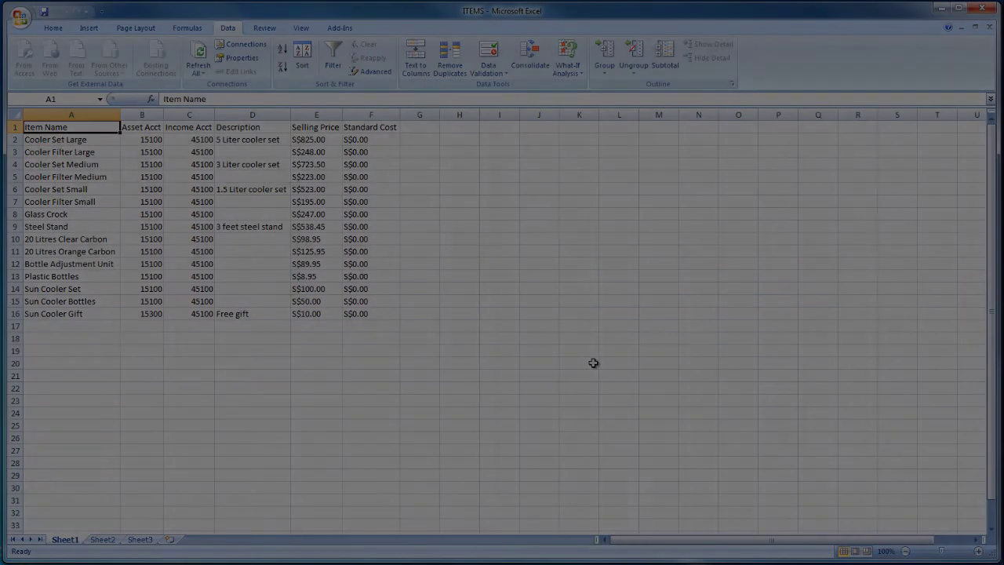